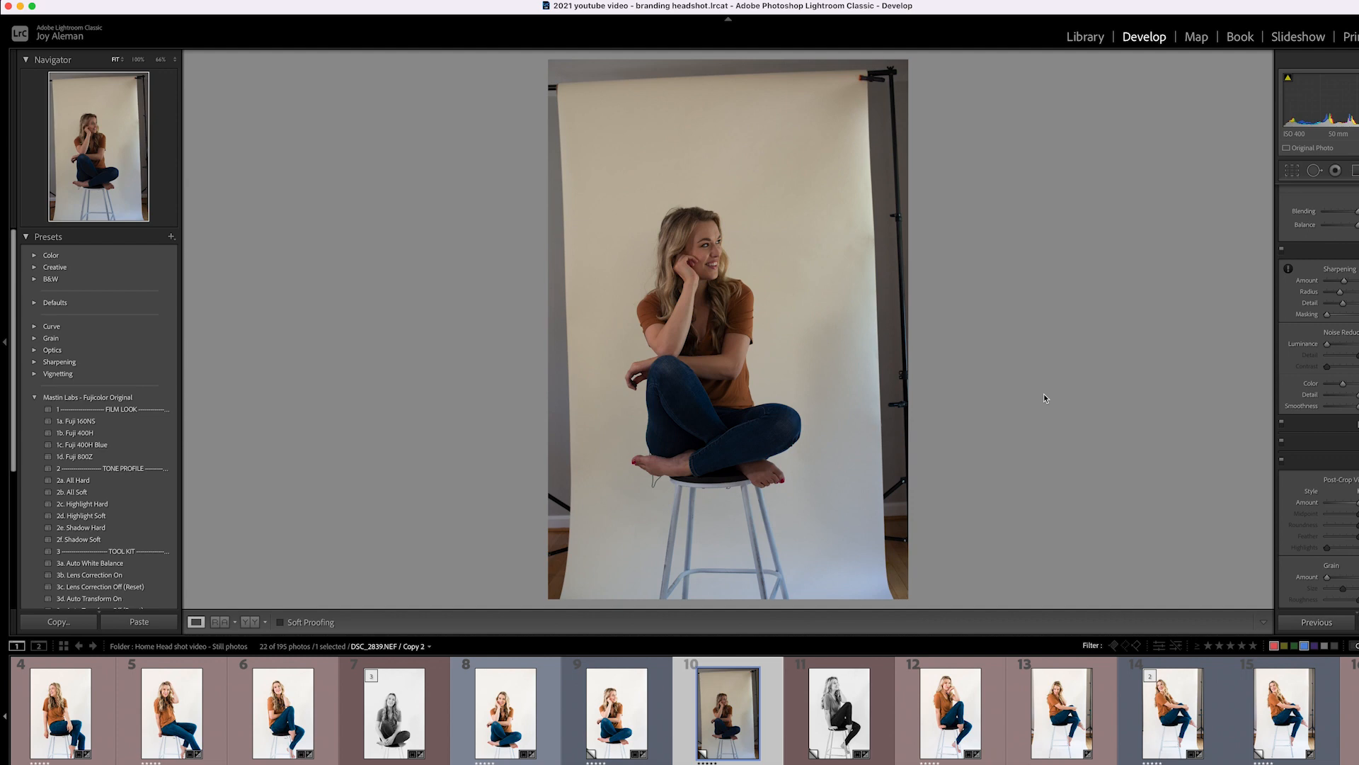
# After comparing with the finished shot, straighten the grey portrait 2.03° and crop in from two corners.
pyautogui.click(648, 706)
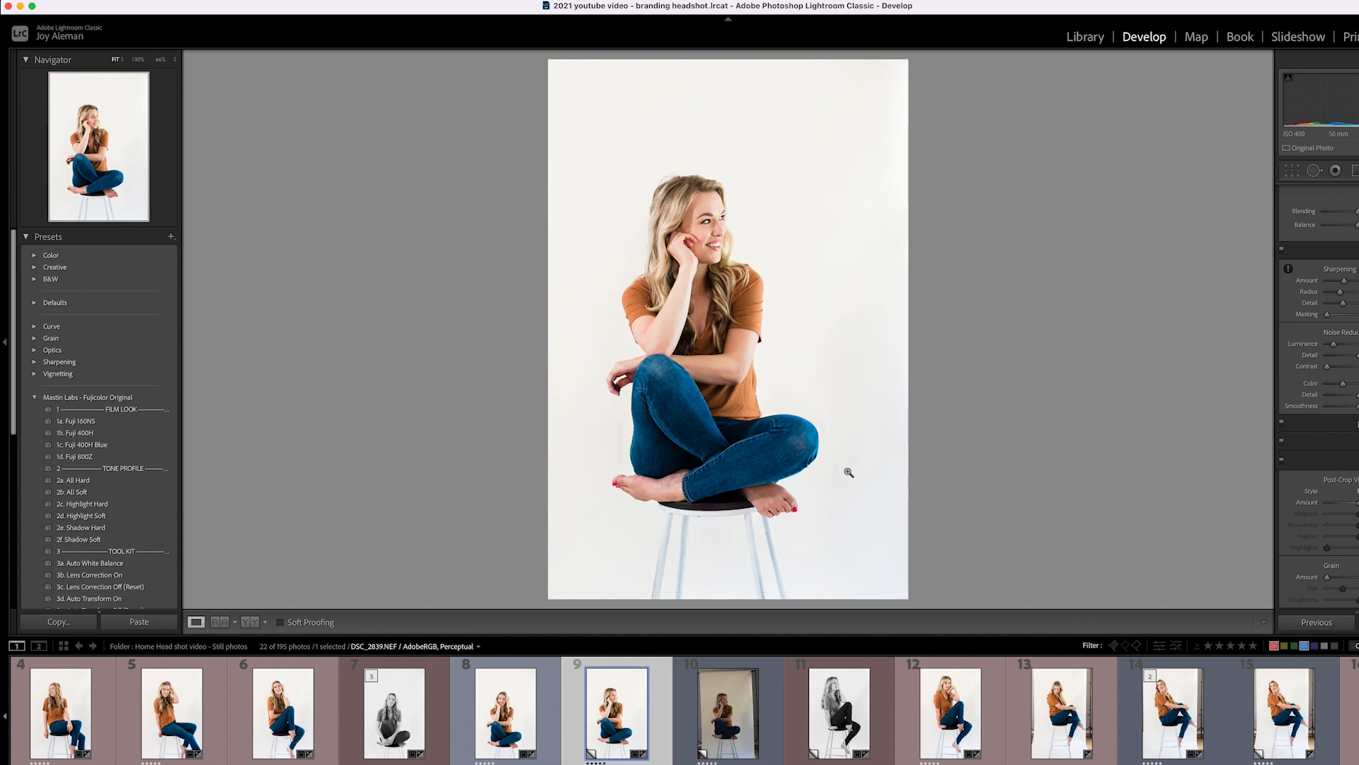
pyautogui.click(769, 683)
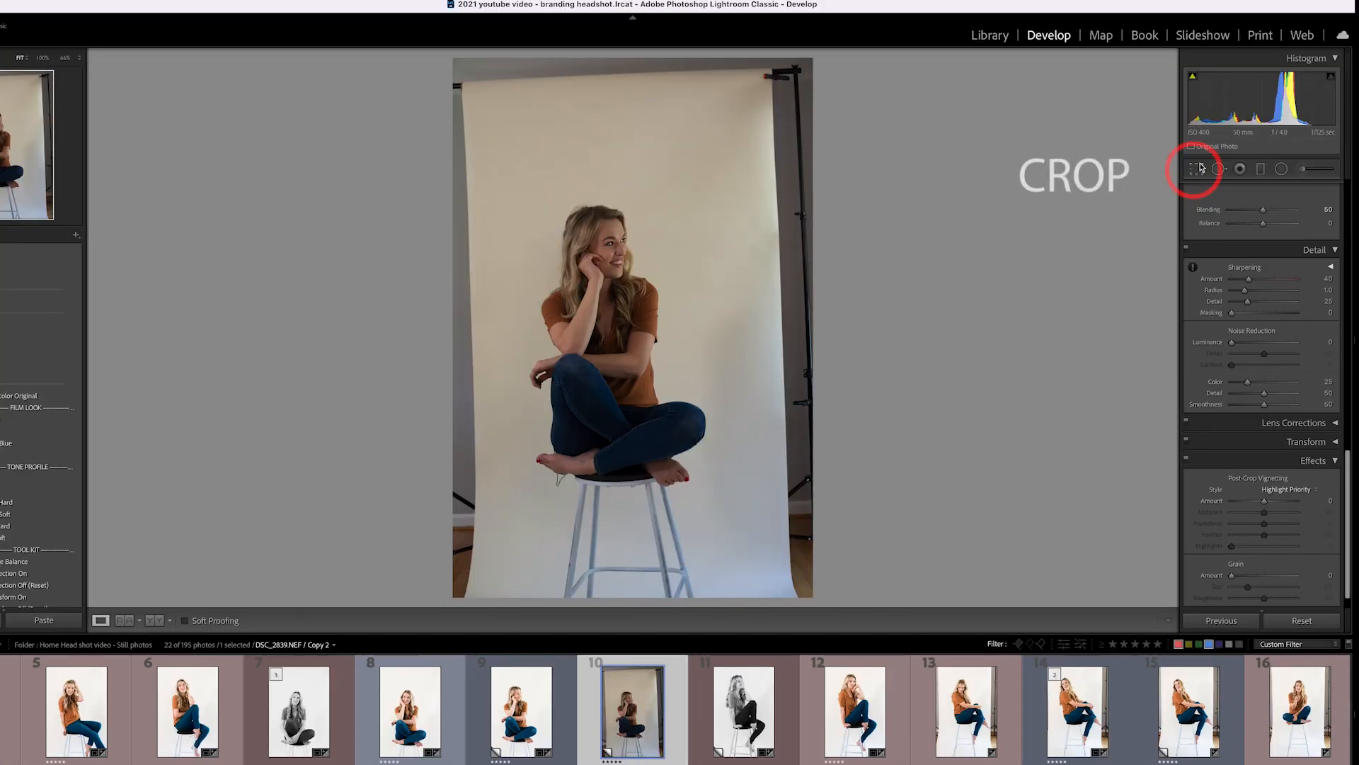
pyautogui.click(1198, 168)
pyautogui.moveTo(823, 313); pyautogui.dragTo(854, 329)
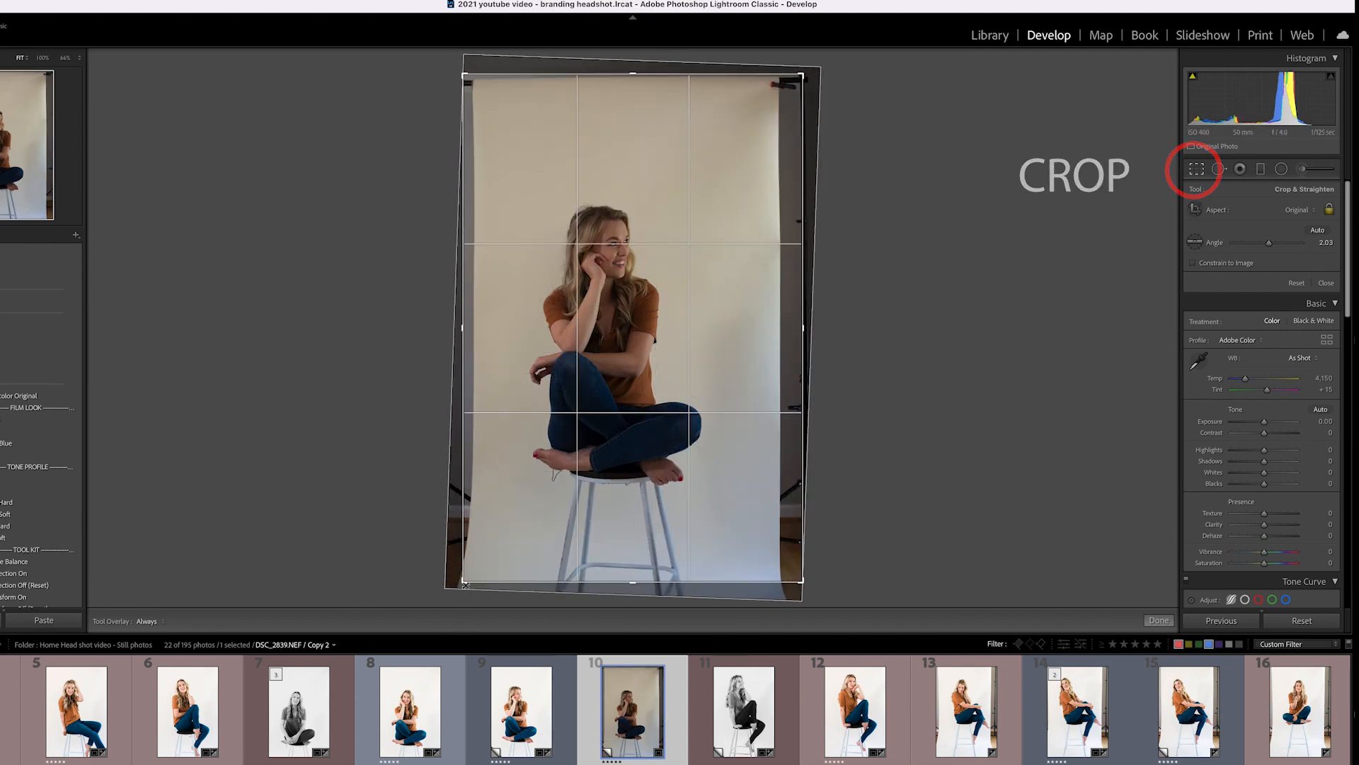
pyautogui.moveTo(465, 583); pyautogui.dragTo(486, 552)
pyautogui.moveTo(792, 91); pyautogui.dragTo(764, 134)
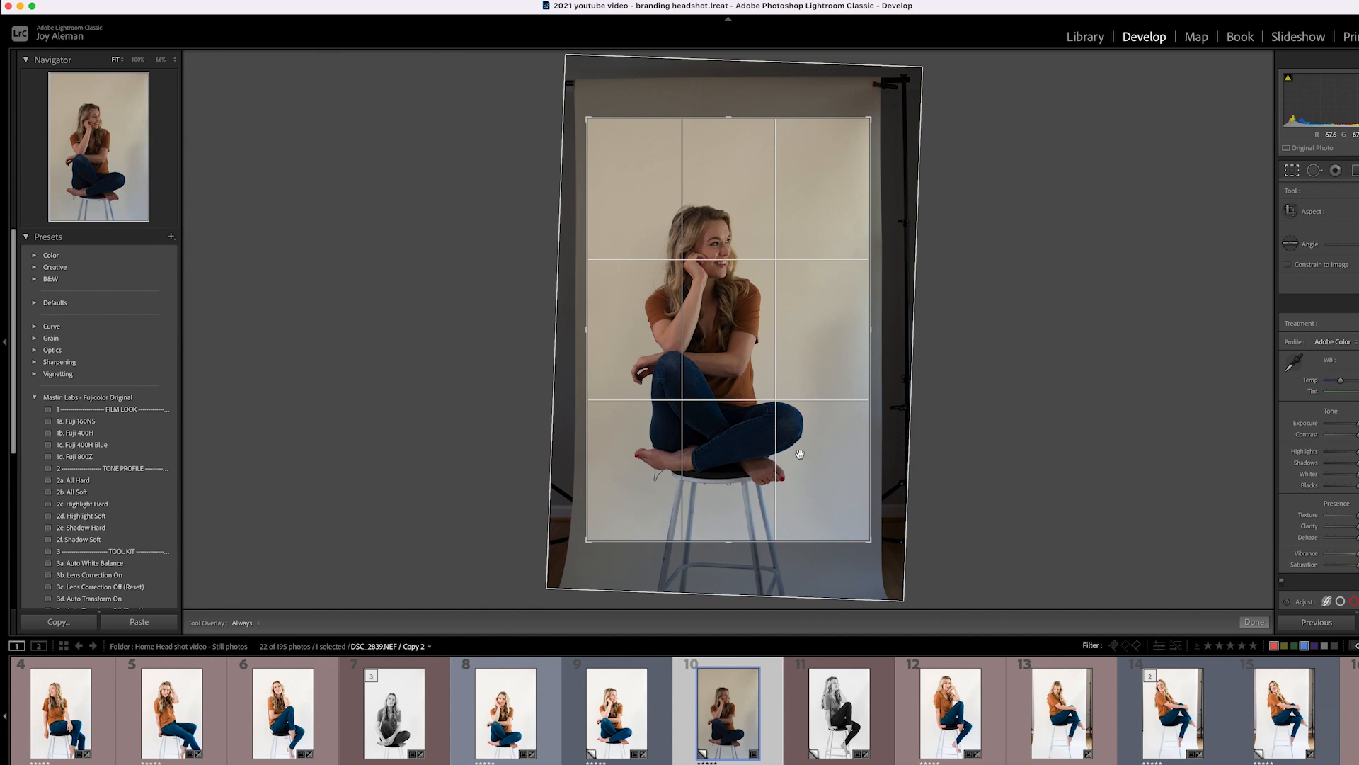
pyautogui.press('Return')
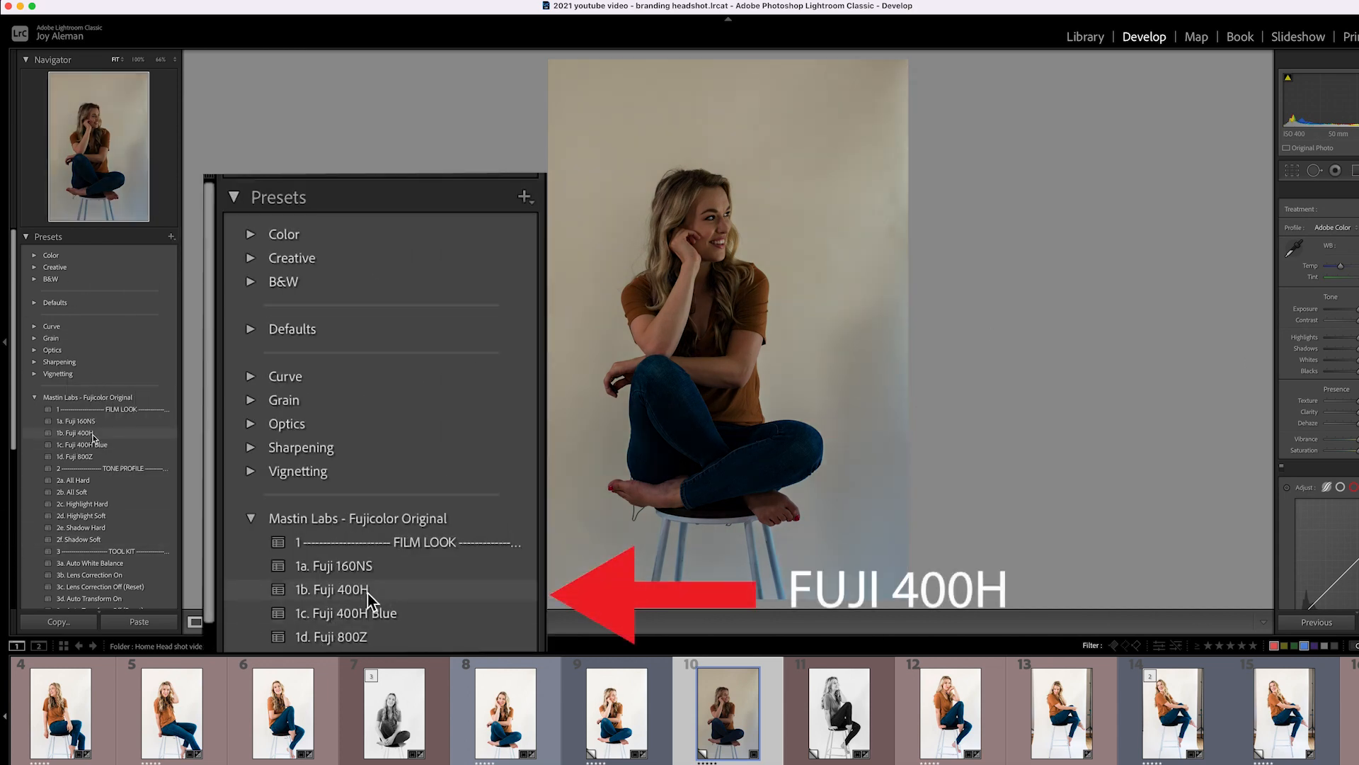
# Apply the Mastin Labs 1b. Fuji 400H preset to the cropped portrait.
pyautogui.click(93, 434)
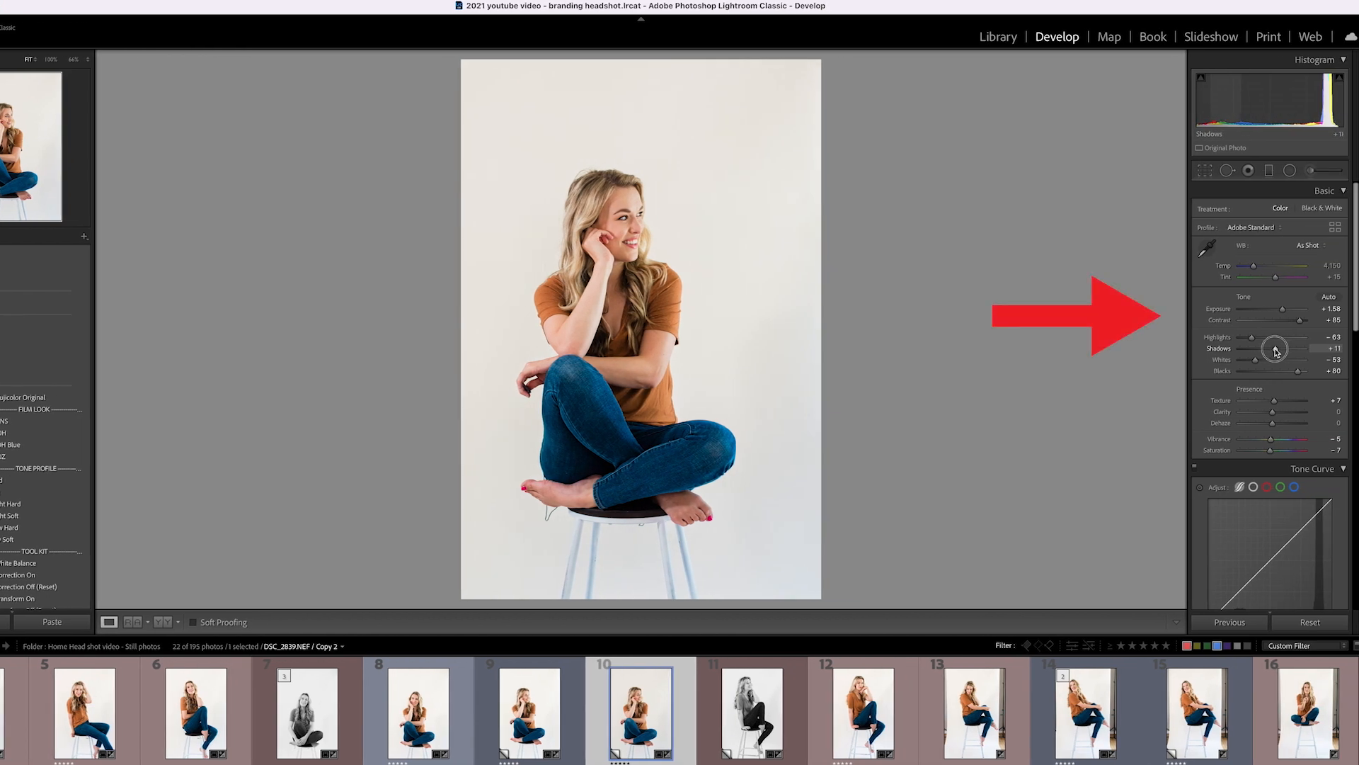
# Set Whites to −28, then zoom to 100% and set luminance noise reduction to 10.
pyautogui.moveTo(1256, 360); pyautogui.dragTo(1265, 363)
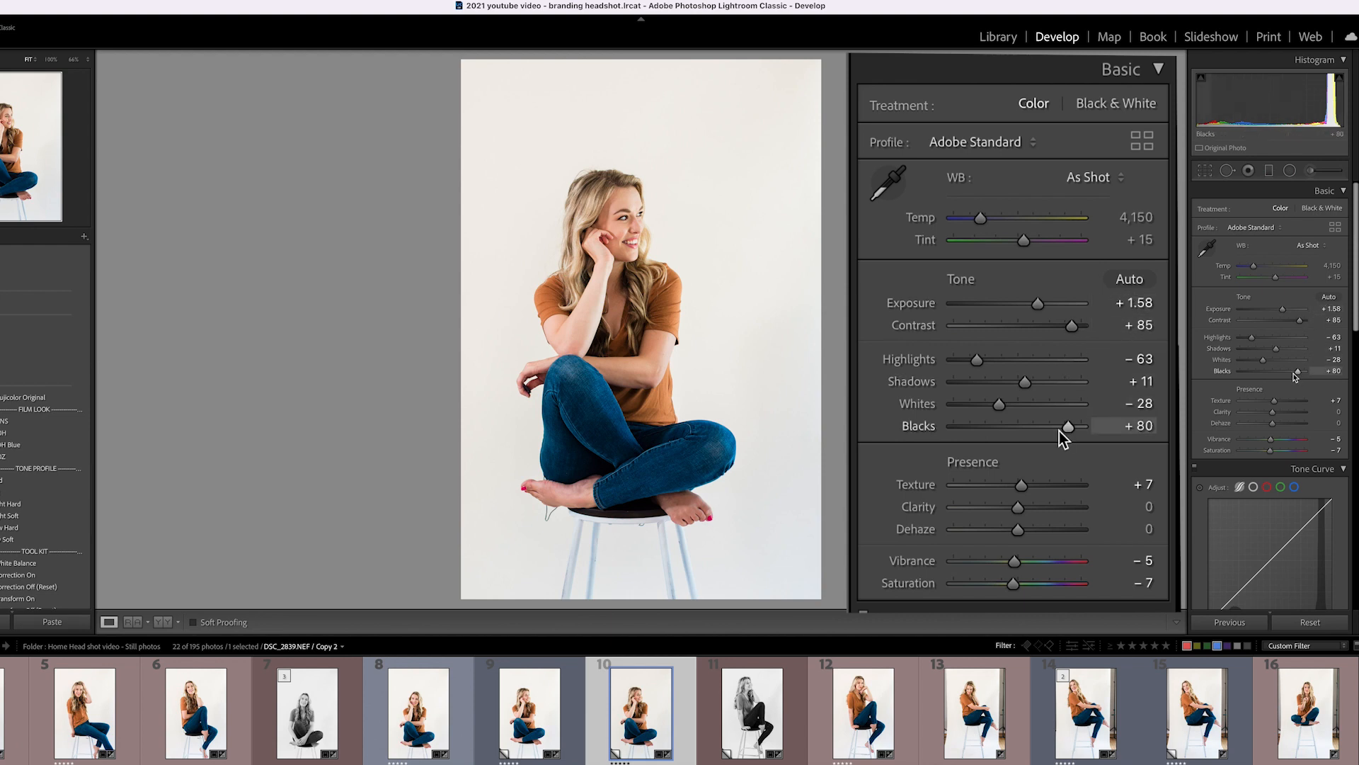
pyautogui.scroll(-5, 1295, 384)
pyautogui.scroll(-3, 1296, 385)
pyautogui.click(646, 274)
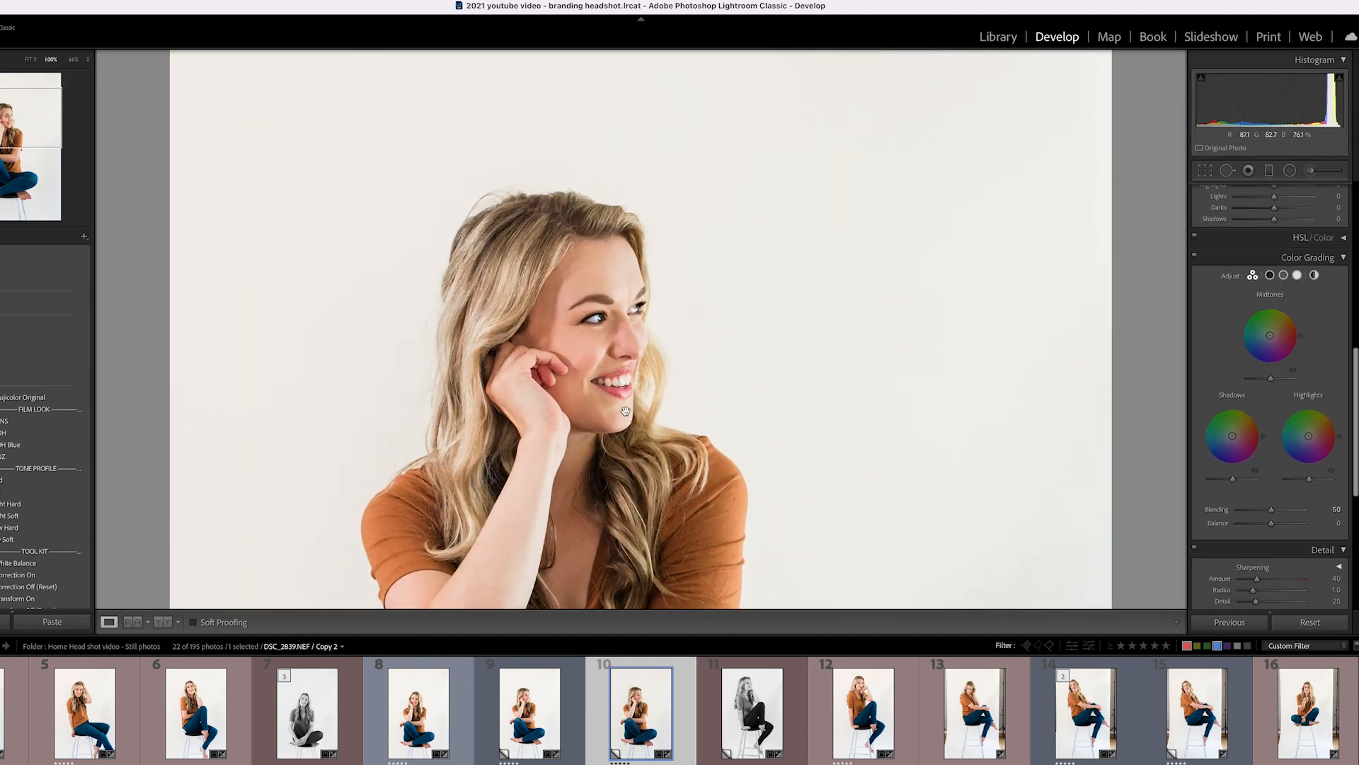
pyautogui.moveTo(646, 274); pyautogui.dragTo(651, 321)
pyautogui.scroll(-3, 1272, 460)
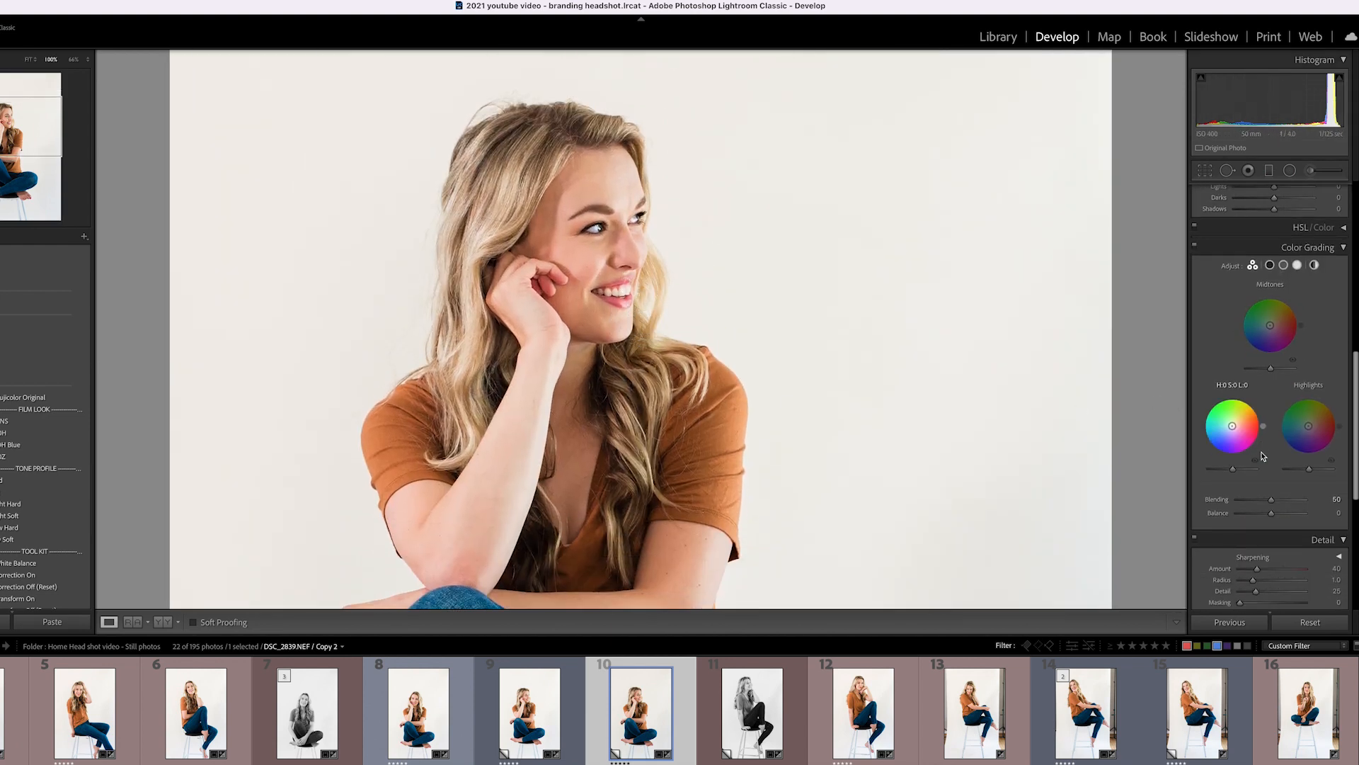
pyautogui.moveTo(1244, 530); pyautogui.dragTo(1251, 531)
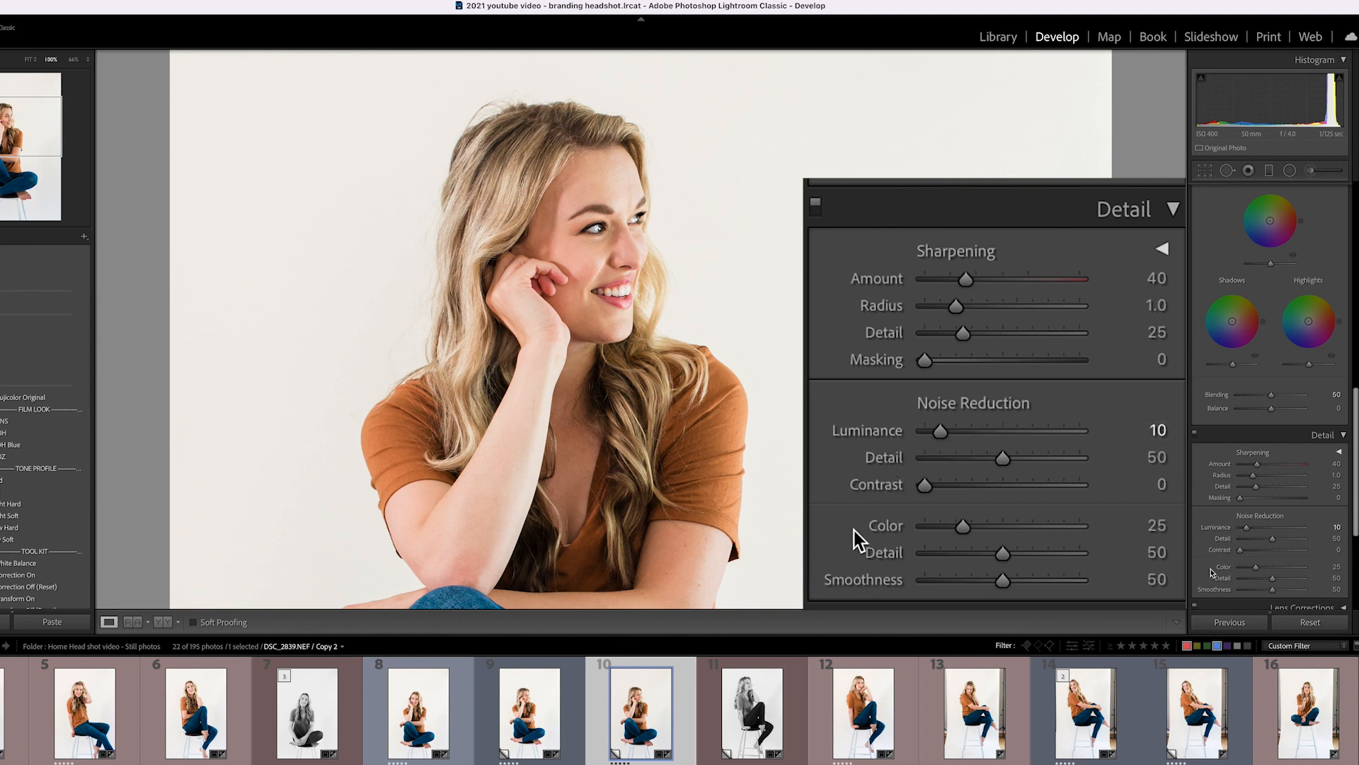
# Pan the 100% view over her hand, shoulder, crossed legs, feet and the stool.
pyautogui.scroll(-2, 1203, 579)
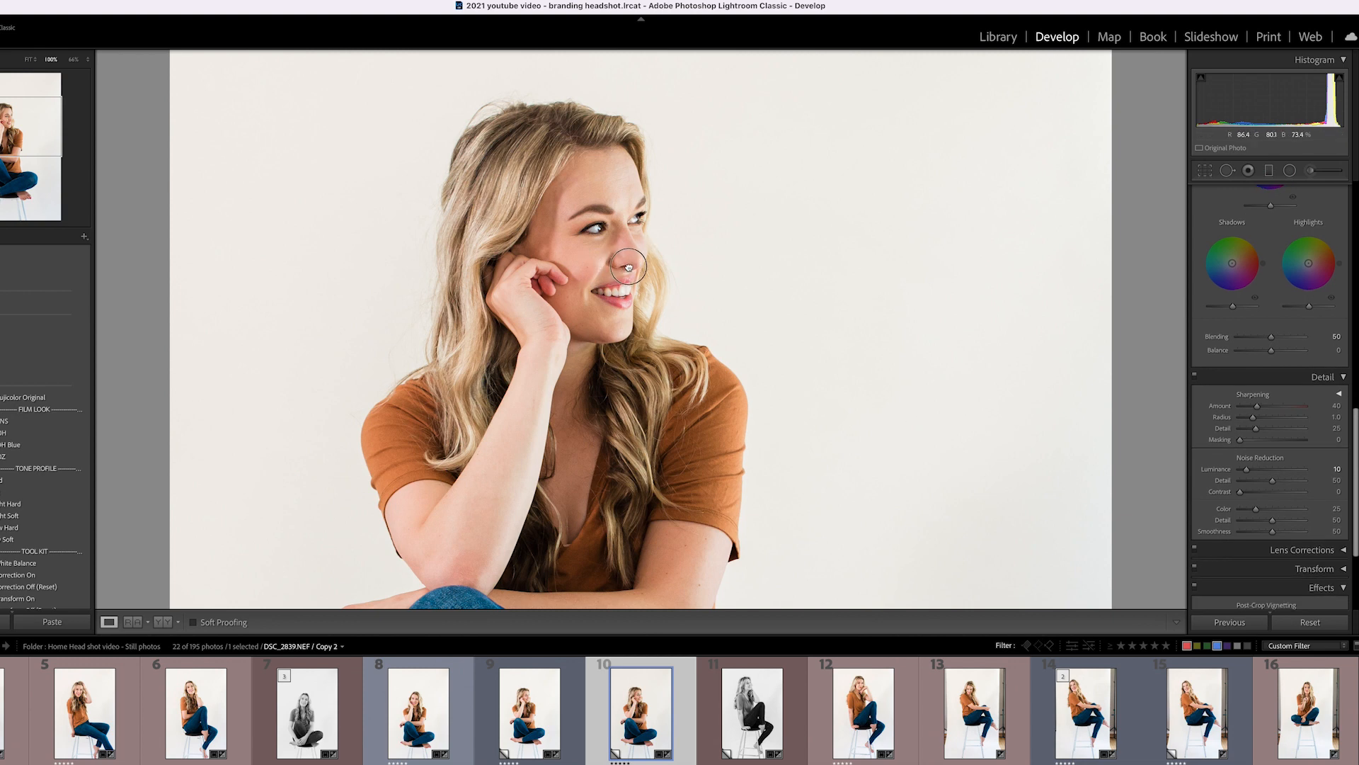
pyautogui.moveTo(627, 267); pyautogui.dragTo(629, 165)
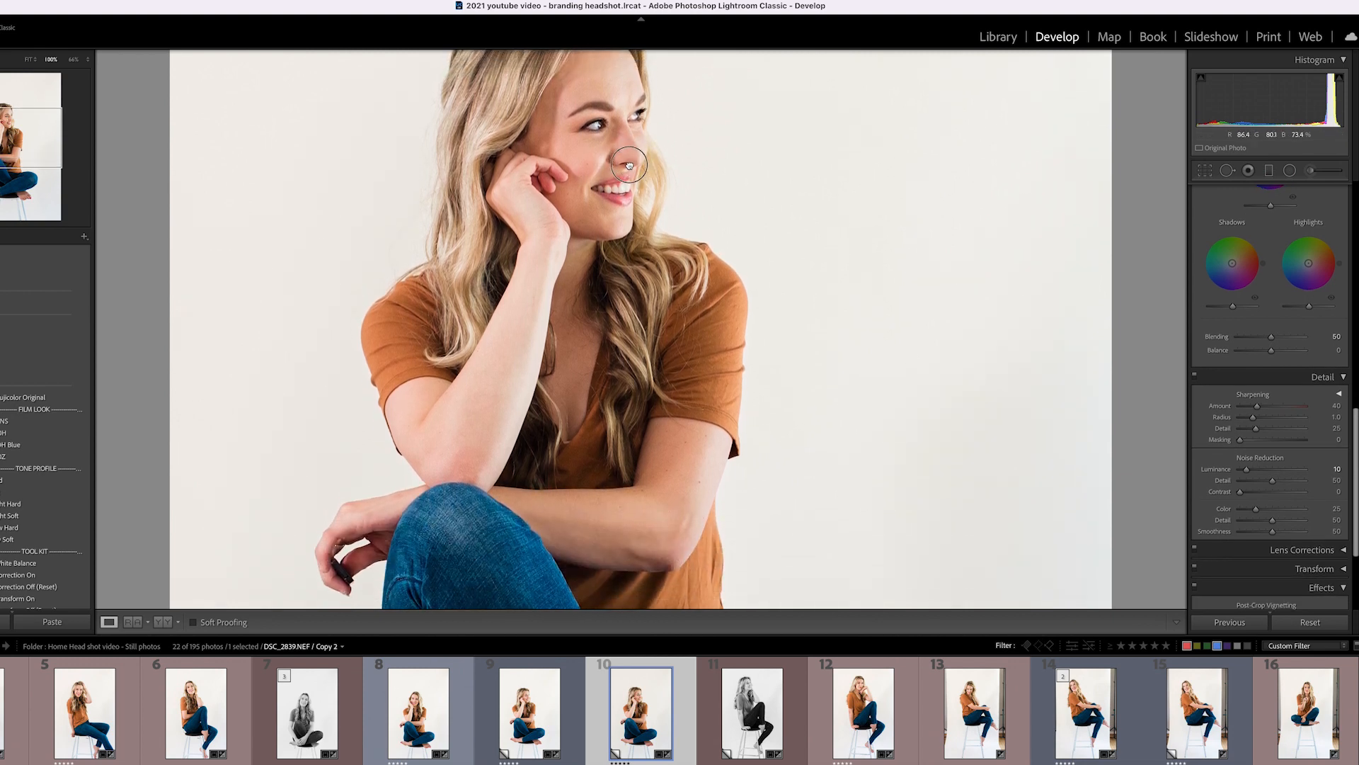
pyautogui.moveTo(391, 557); pyautogui.dragTo(399, 466)
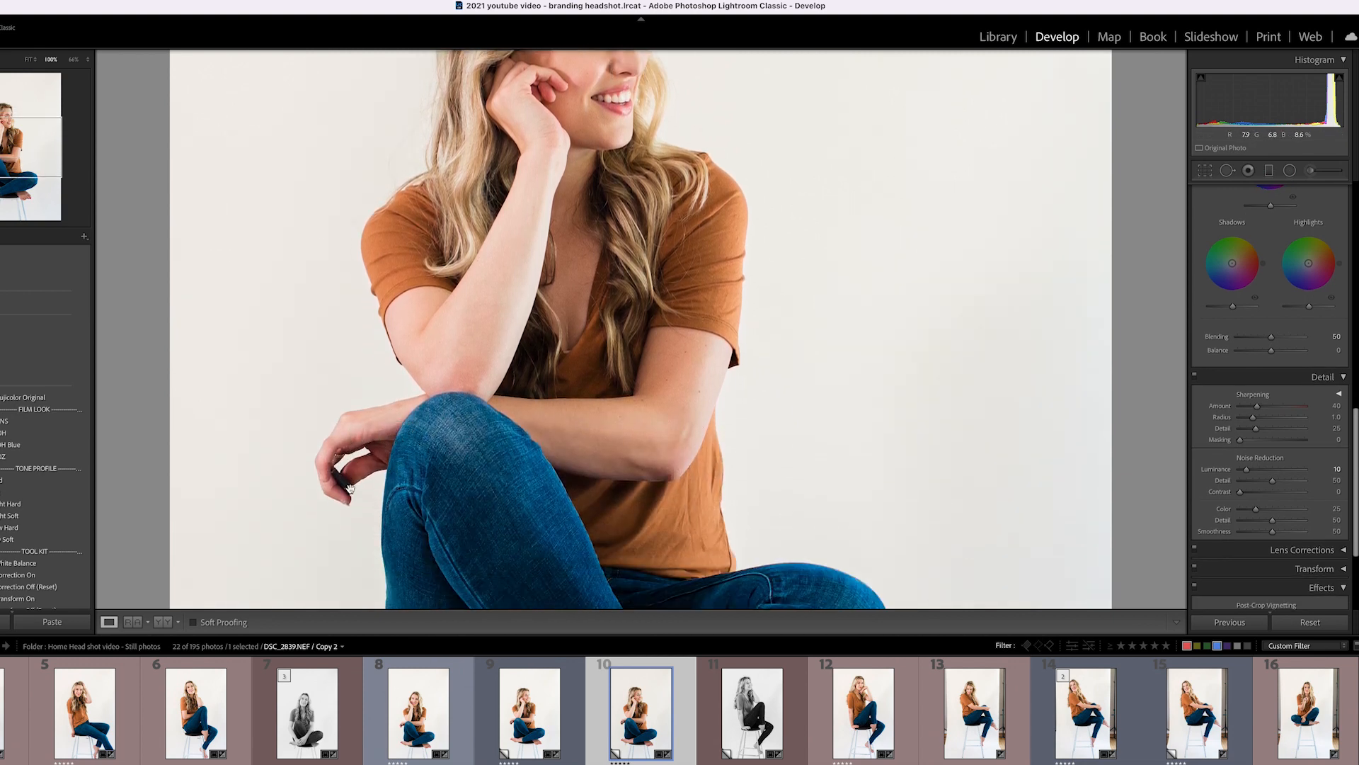
pyautogui.moveTo(366, 535); pyautogui.dragTo(486, 143)
pyautogui.moveTo(408, 436); pyautogui.dragTo(412, 302)
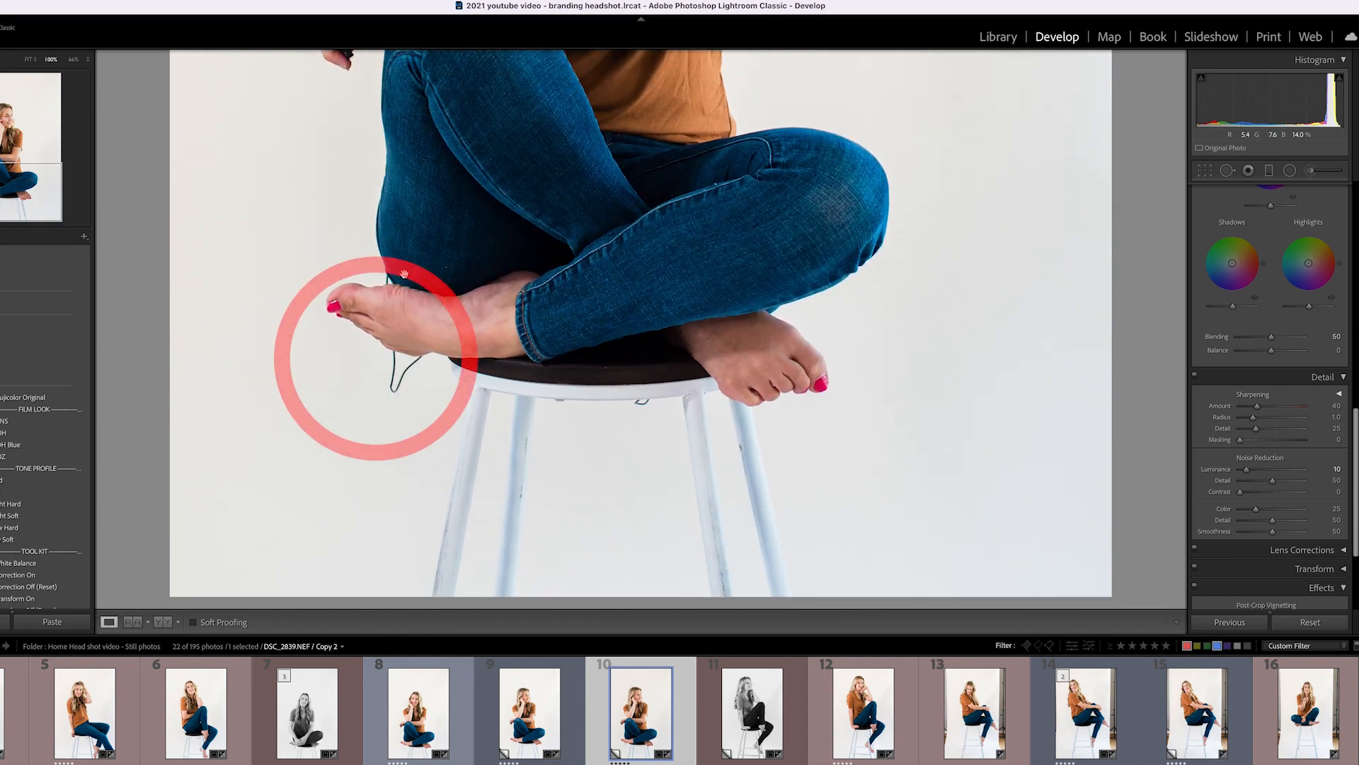
# Set Spot Removal to size 26 and feather 35, and paint out the cable below her foot.
pyautogui.click(1228, 172)
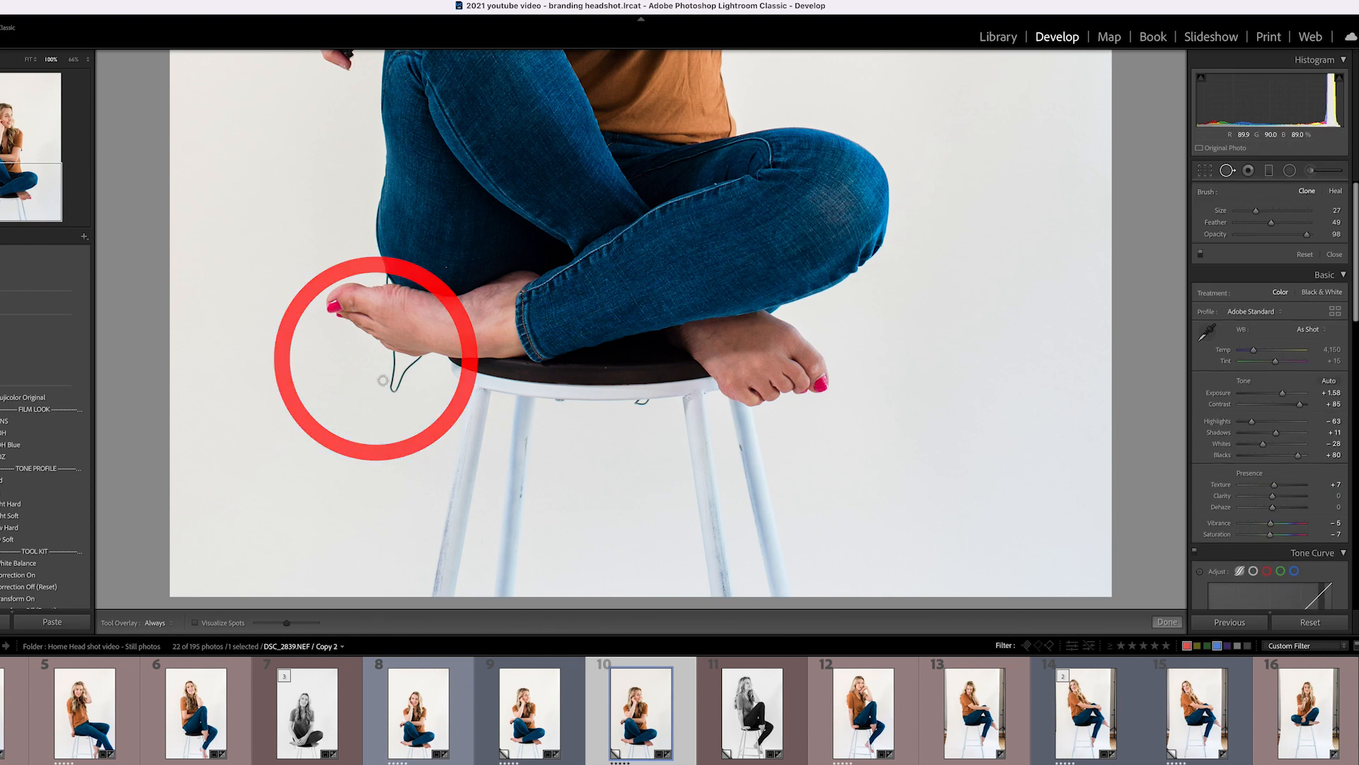
pyautogui.click(1228, 172)
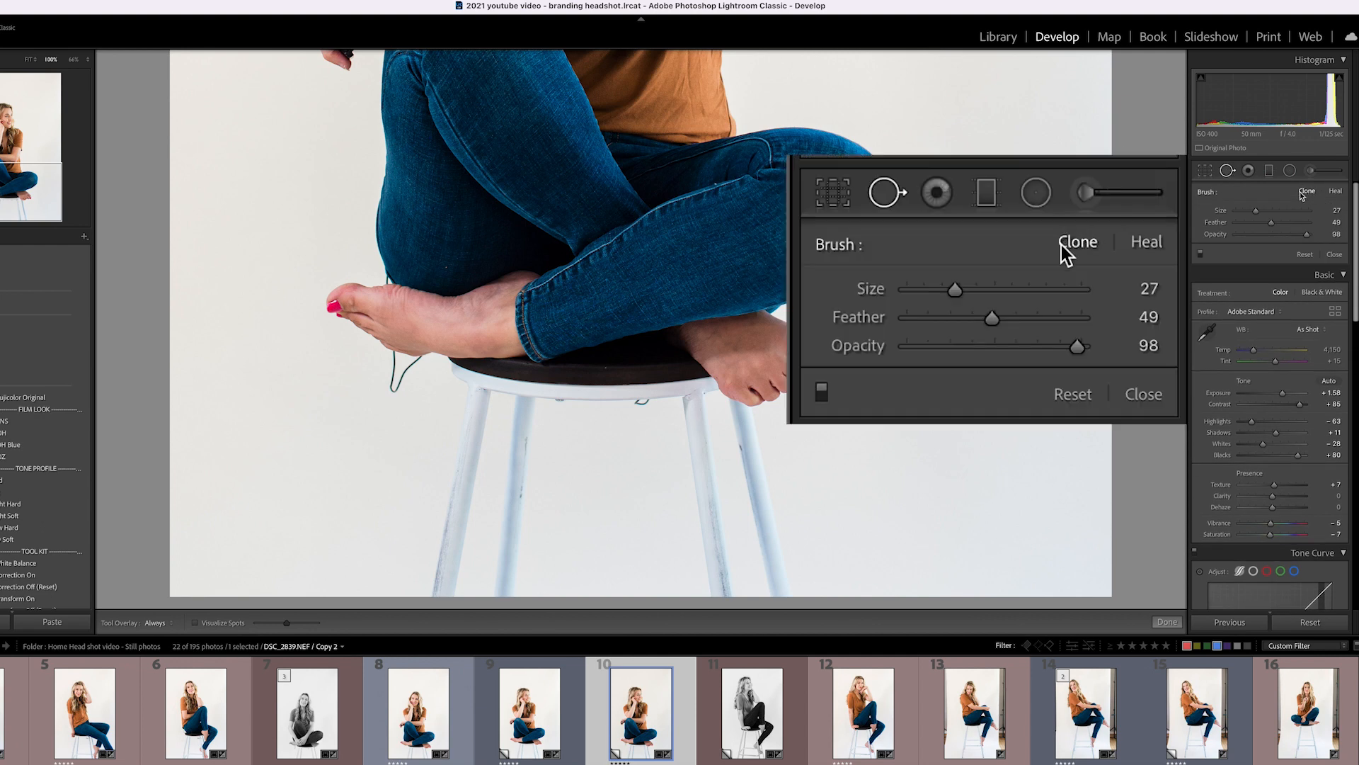
pyautogui.moveTo(1254, 212); pyautogui.dragTo(1252, 211)
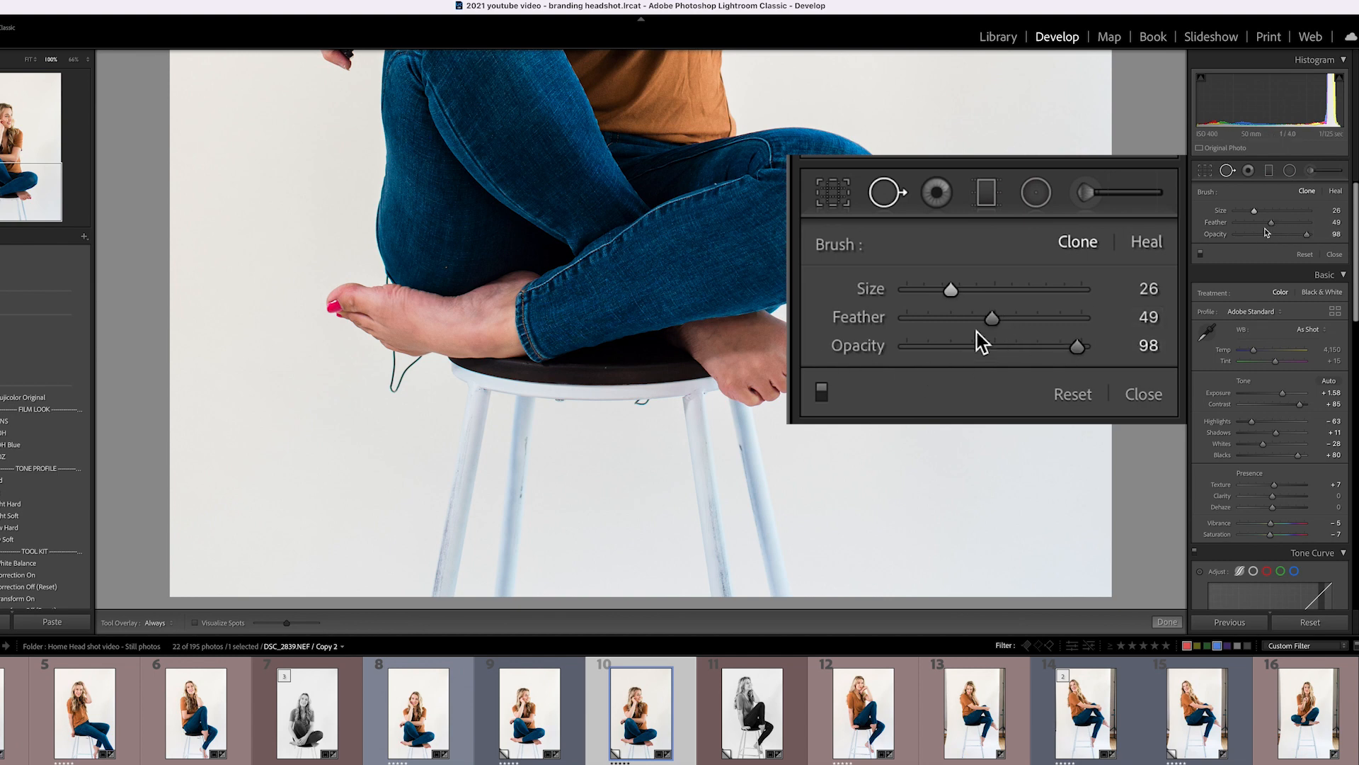
pyautogui.moveTo(1265, 223); pyautogui.dragTo(1307, 234)
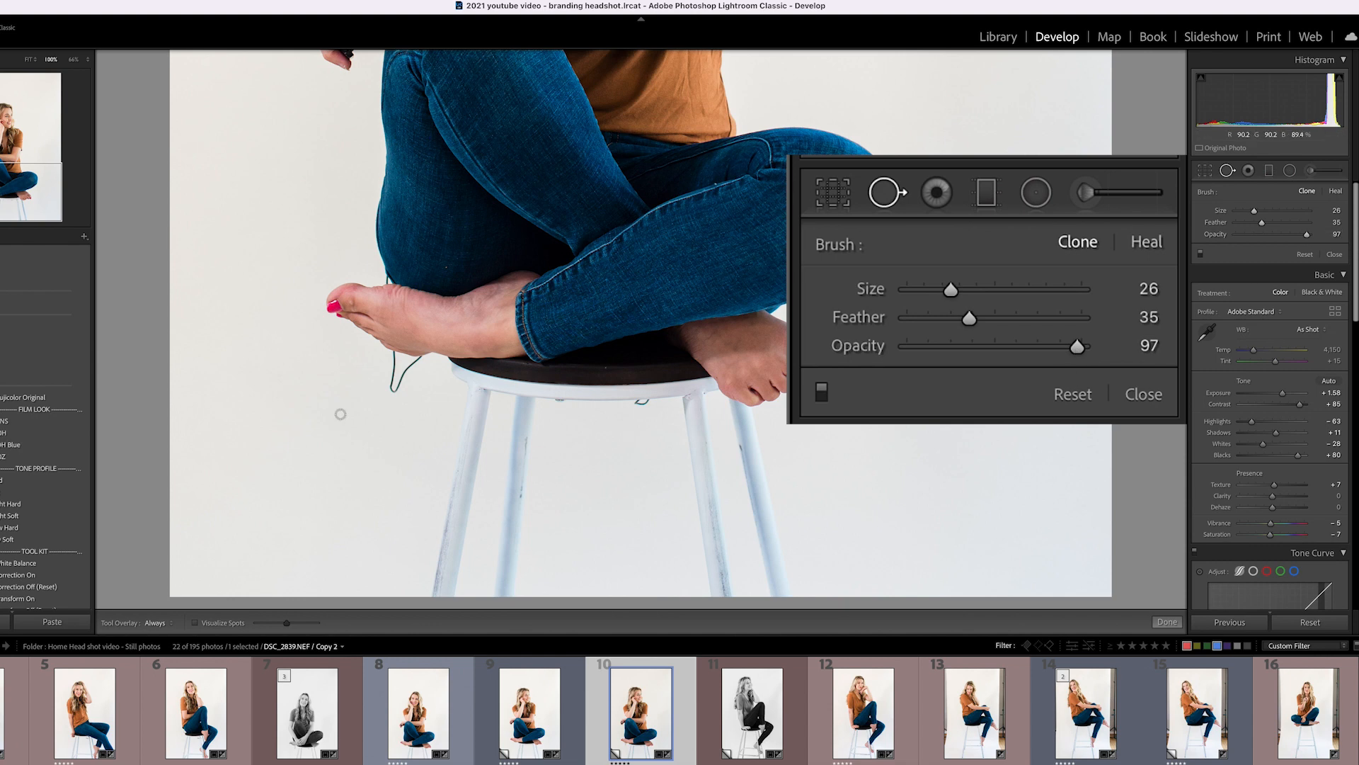
pyautogui.moveTo(393, 357)
pyautogui.mouseDown()
pyautogui.moveTo(399, 383)
pyautogui.moveTo(423, 354)
pyautogui.mouseUp()
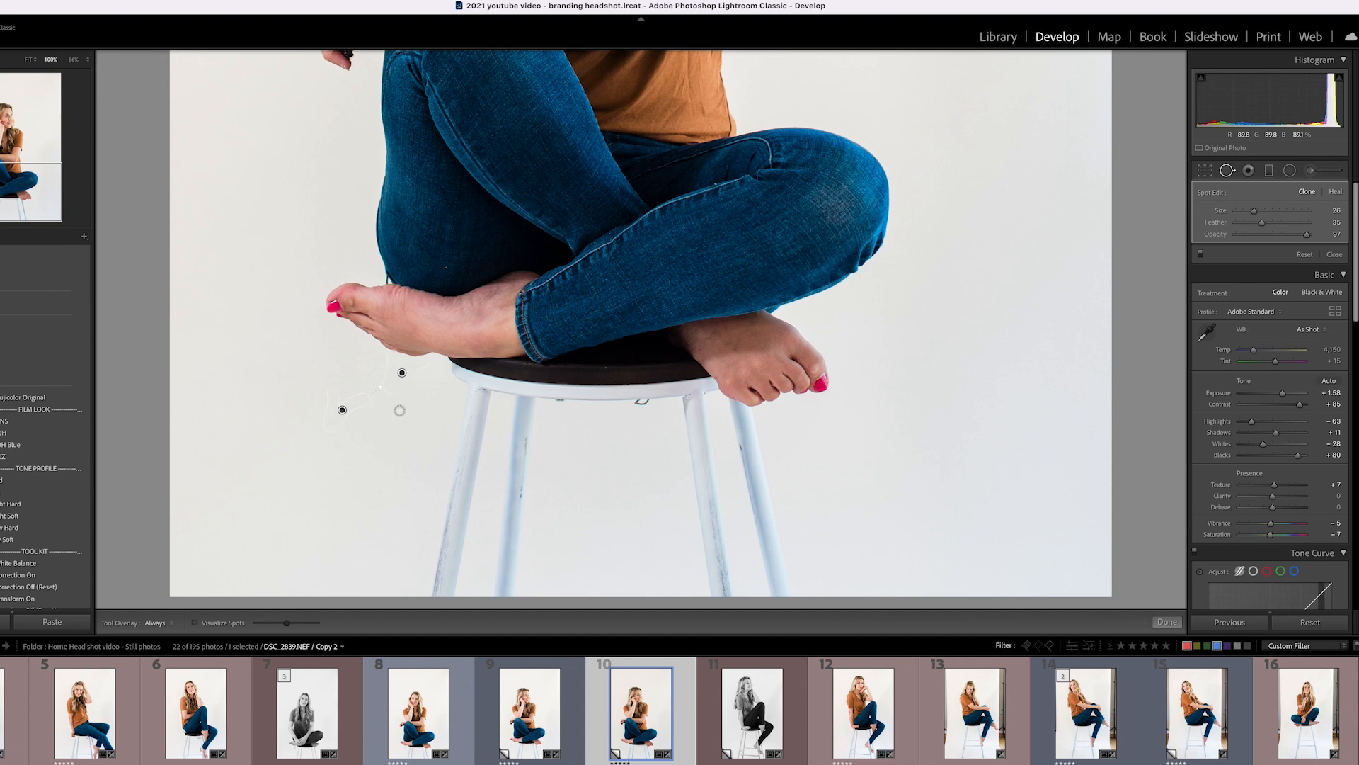
# Lower the spot feather to 20 and clone away the stool hook and jeans mark.
pyautogui.click(1248, 227)
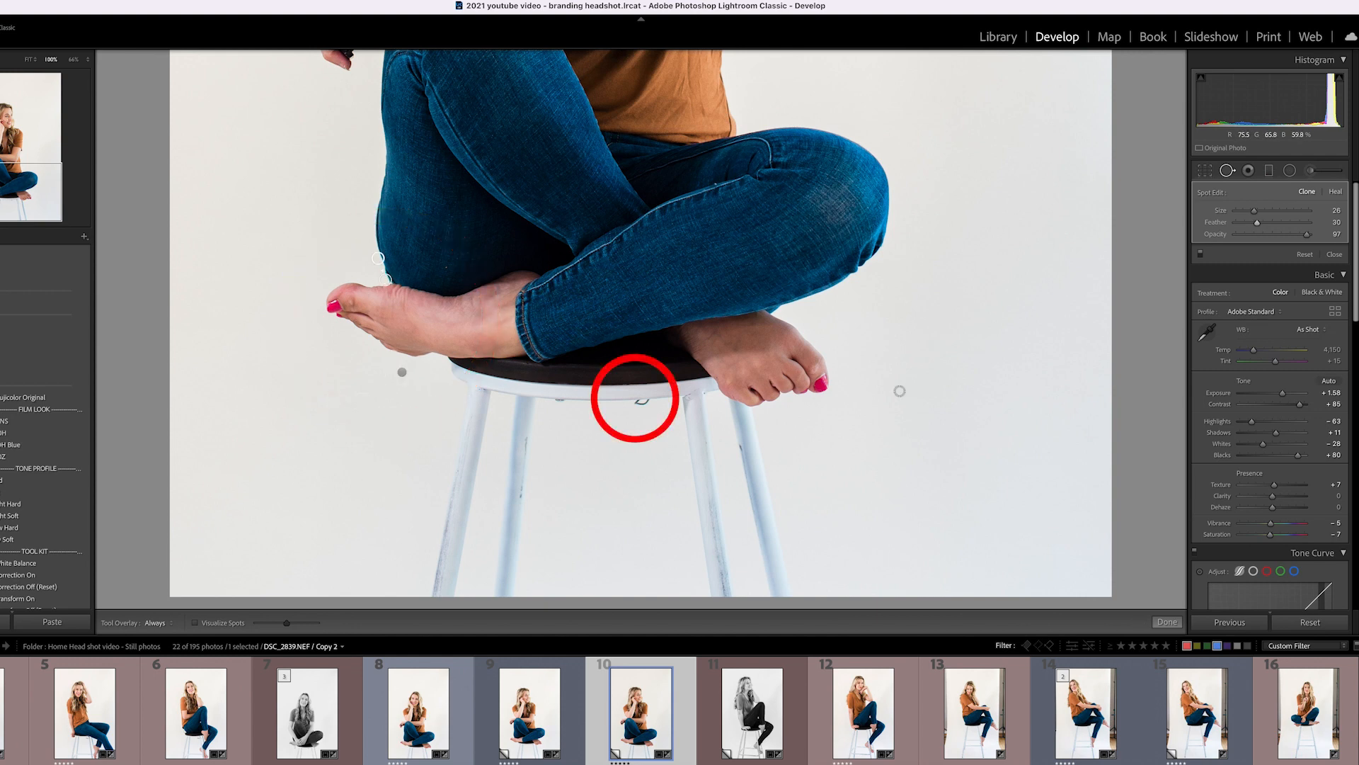
pyautogui.click(644, 403)
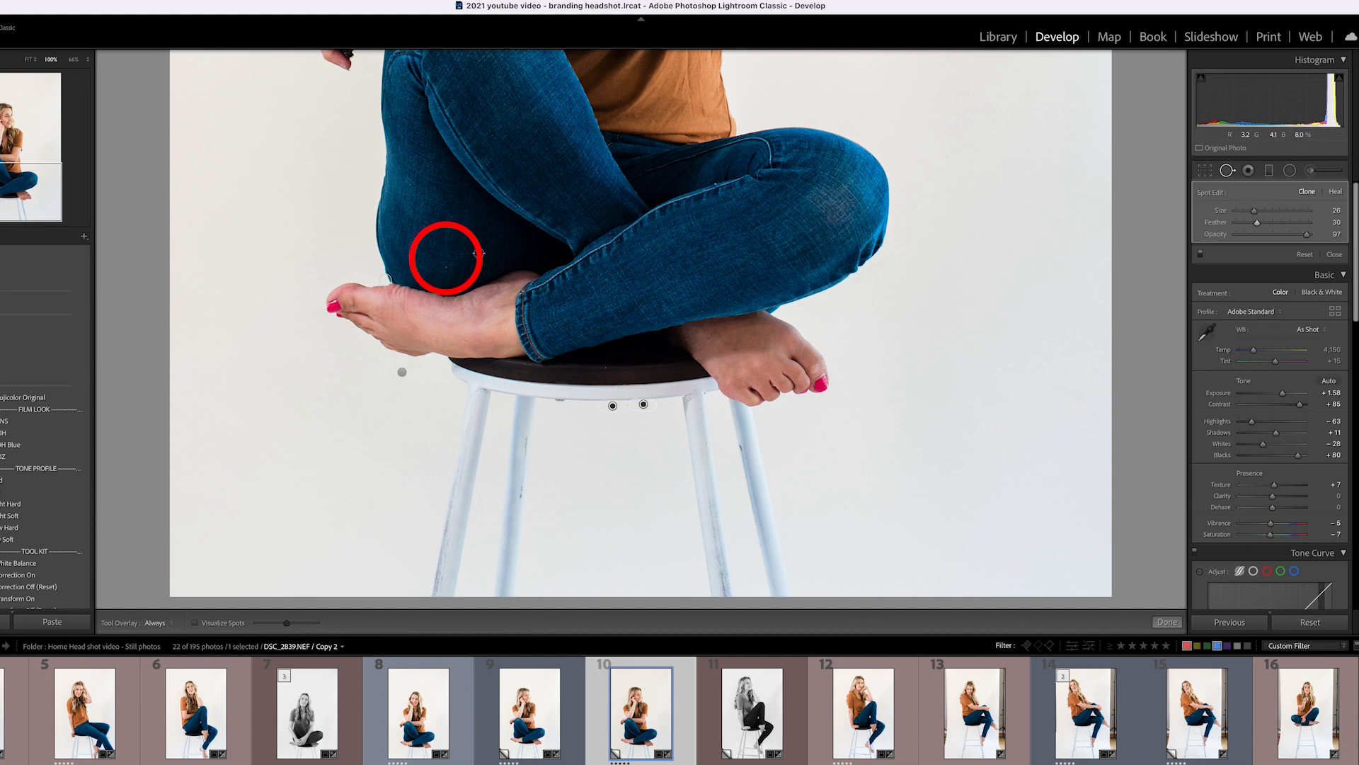
pyautogui.click(445, 268)
# Finish spot removal, fit the photo, and toggle Soft Proofing on and off twice, ending off.
pyautogui.click(1334, 253)
pyautogui.click(242, 471)
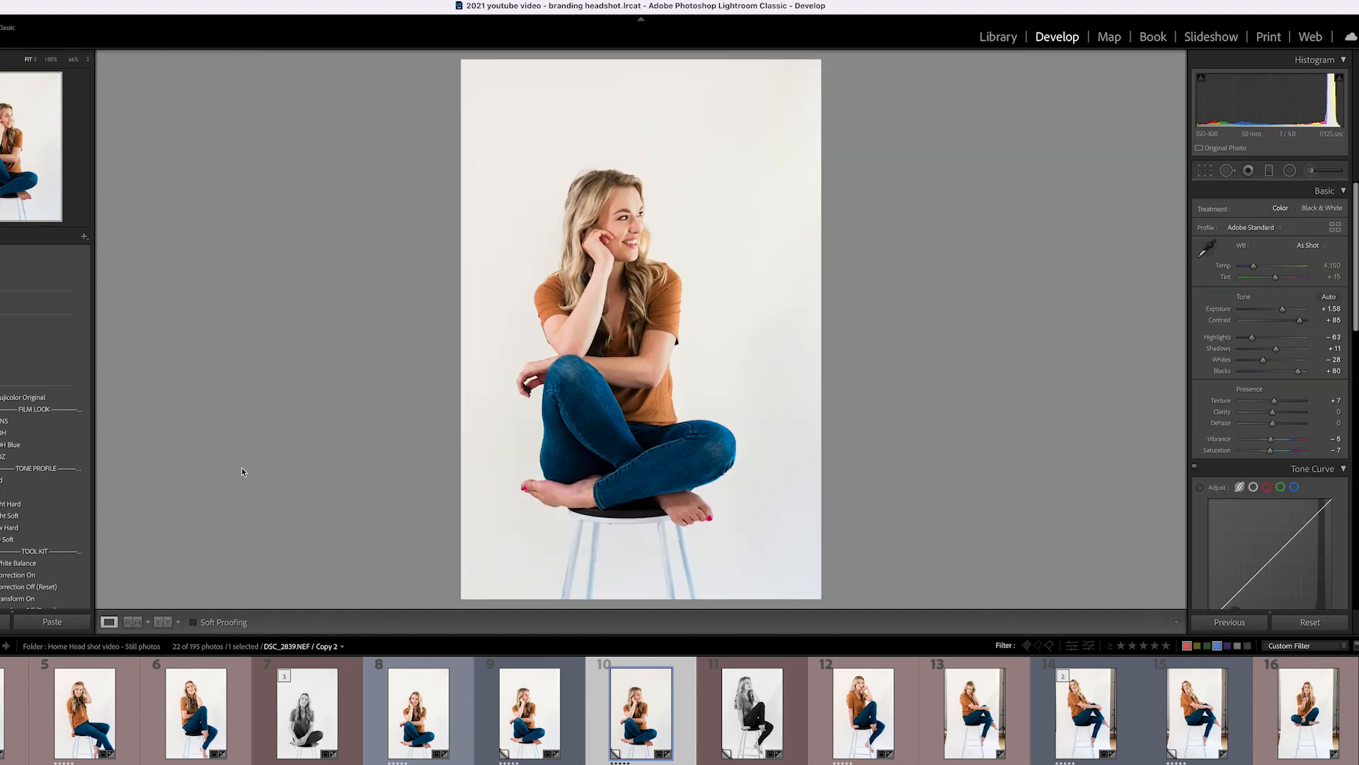
pyautogui.click(195, 623)
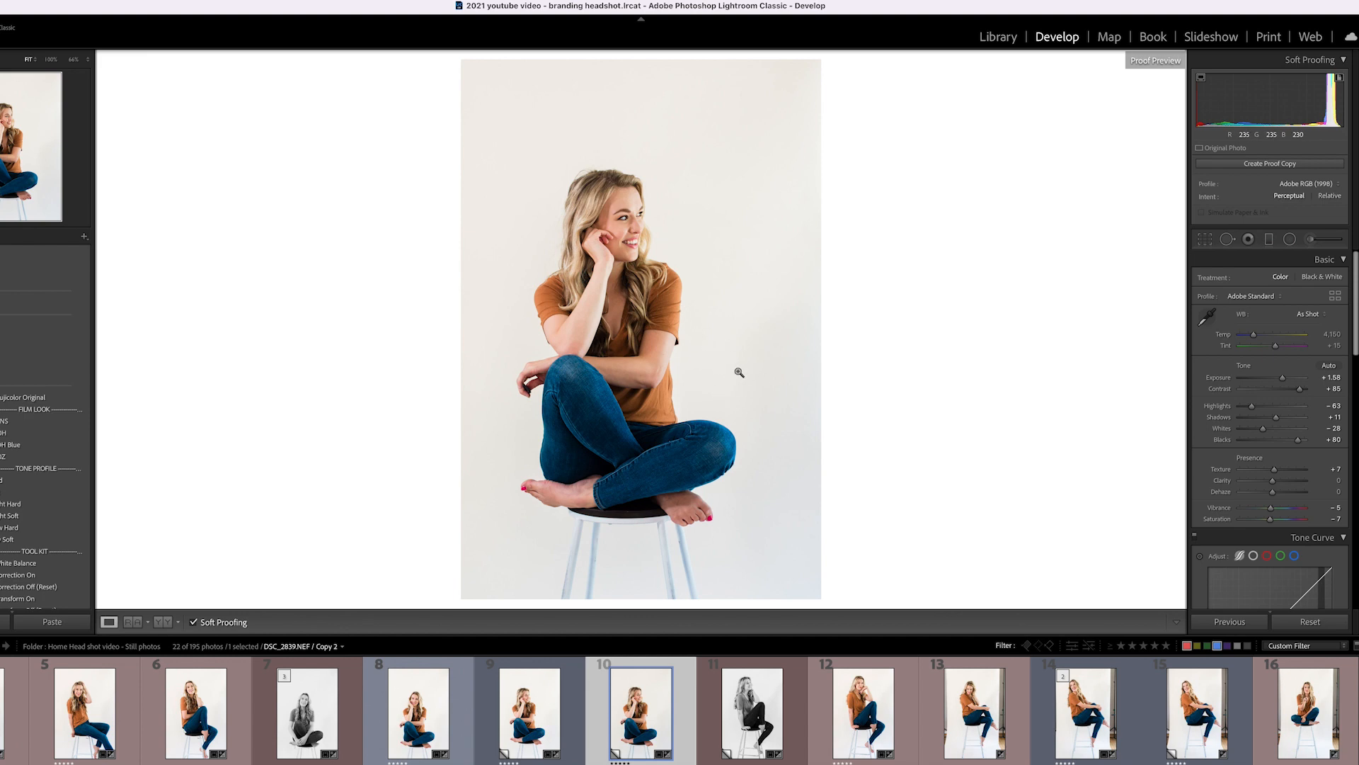
pyautogui.click(194, 623)
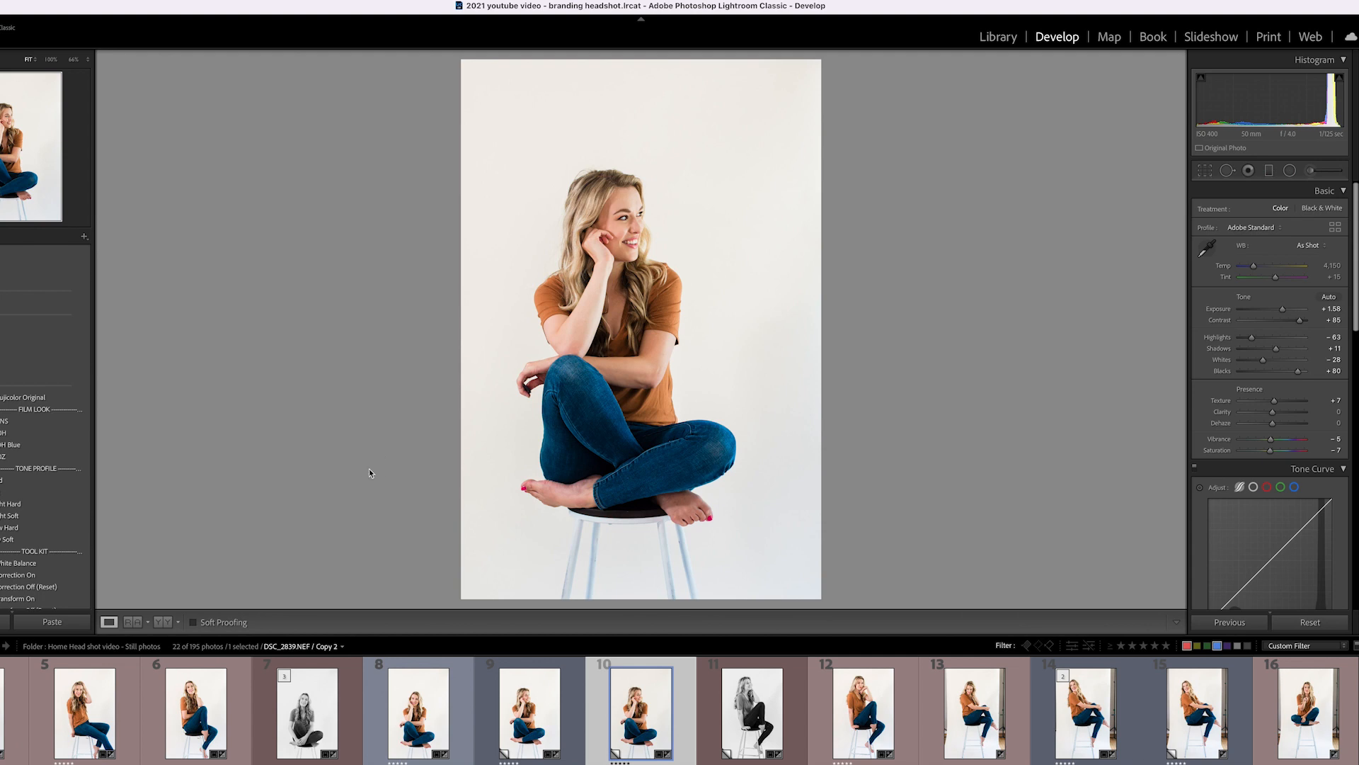
pyautogui.click(192, 624)
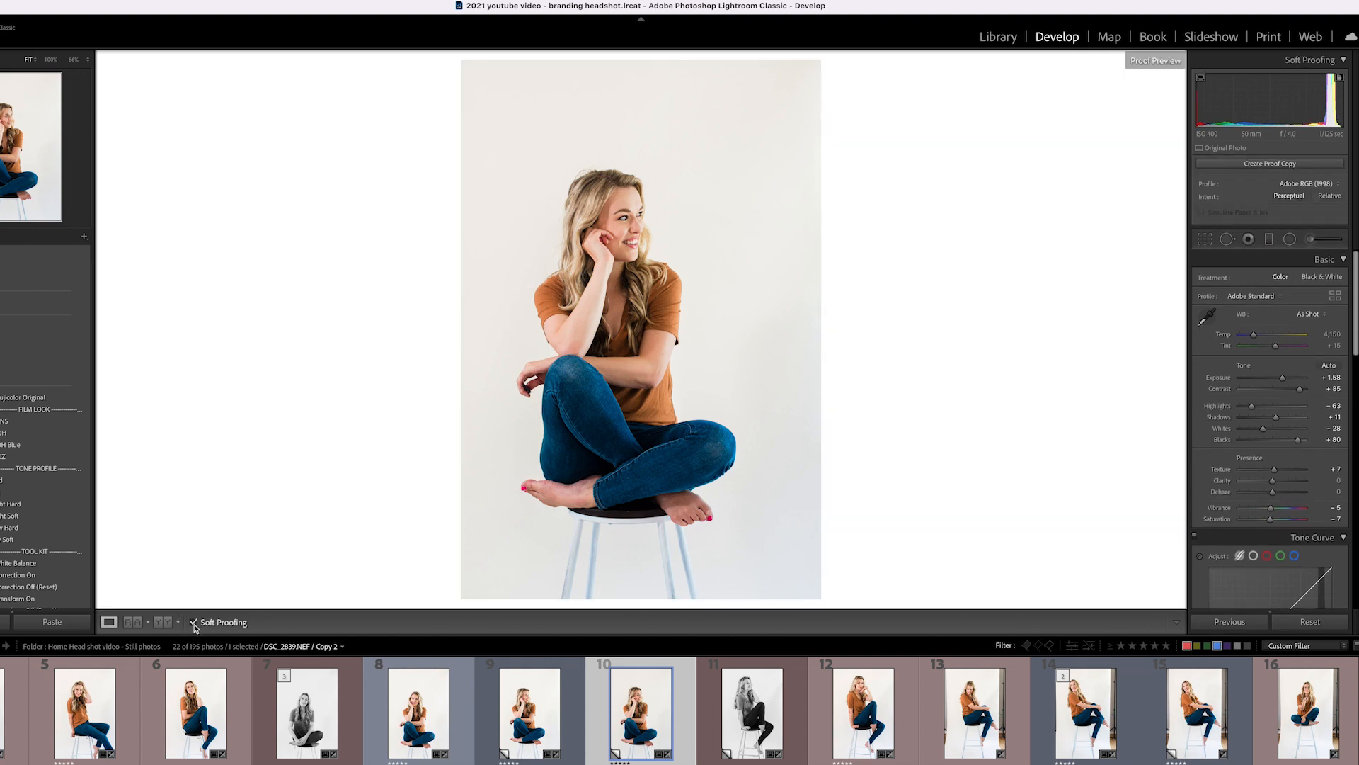
pyautogui.click(194, 624)
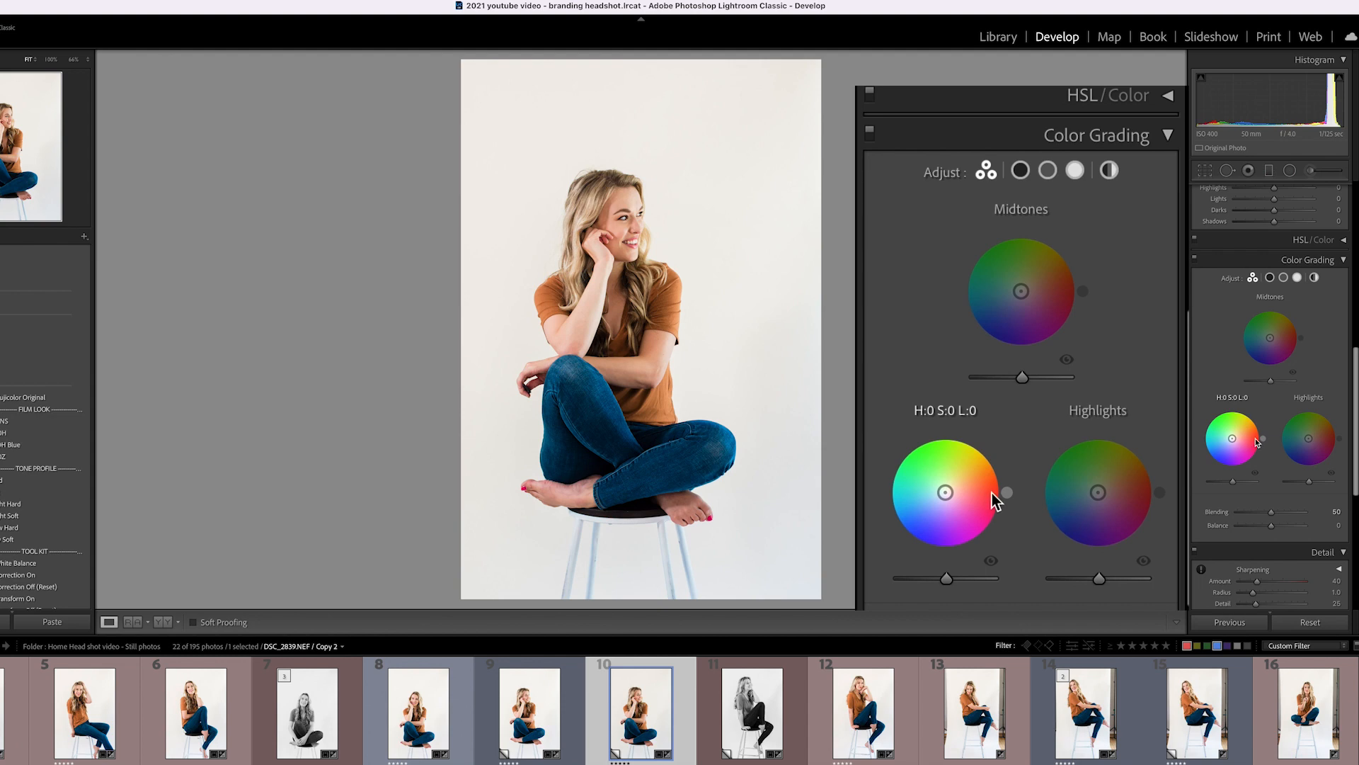
# Tint the shadows warm yellow, compare it on and off, and tint highlights subtle green-yellow.
pyautogui.scroll(-1, 1232, 433)
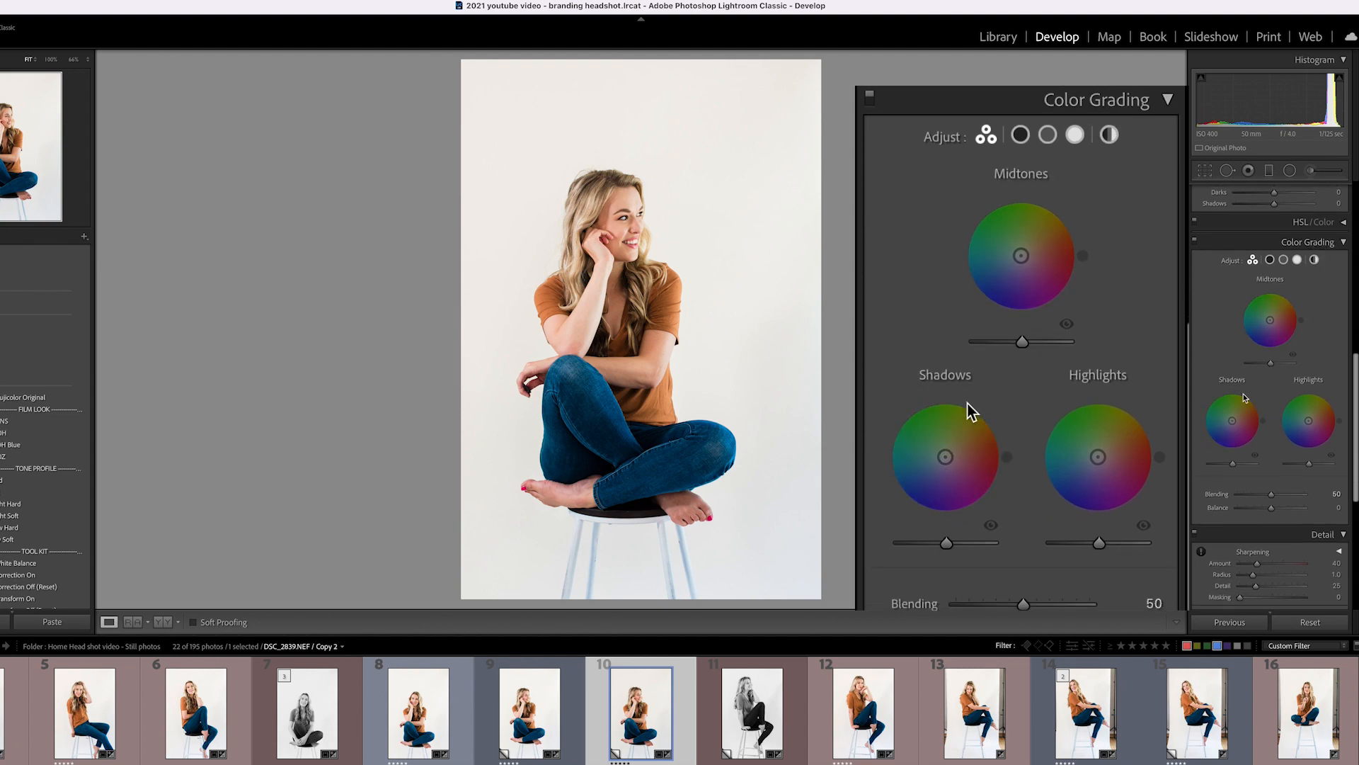
pyautogui.moveTo(953, 441); pyautogui.dragTo(948, 450)
pyautogui.moveTo(979, 405); pyautogui.dragTo(981, 406)
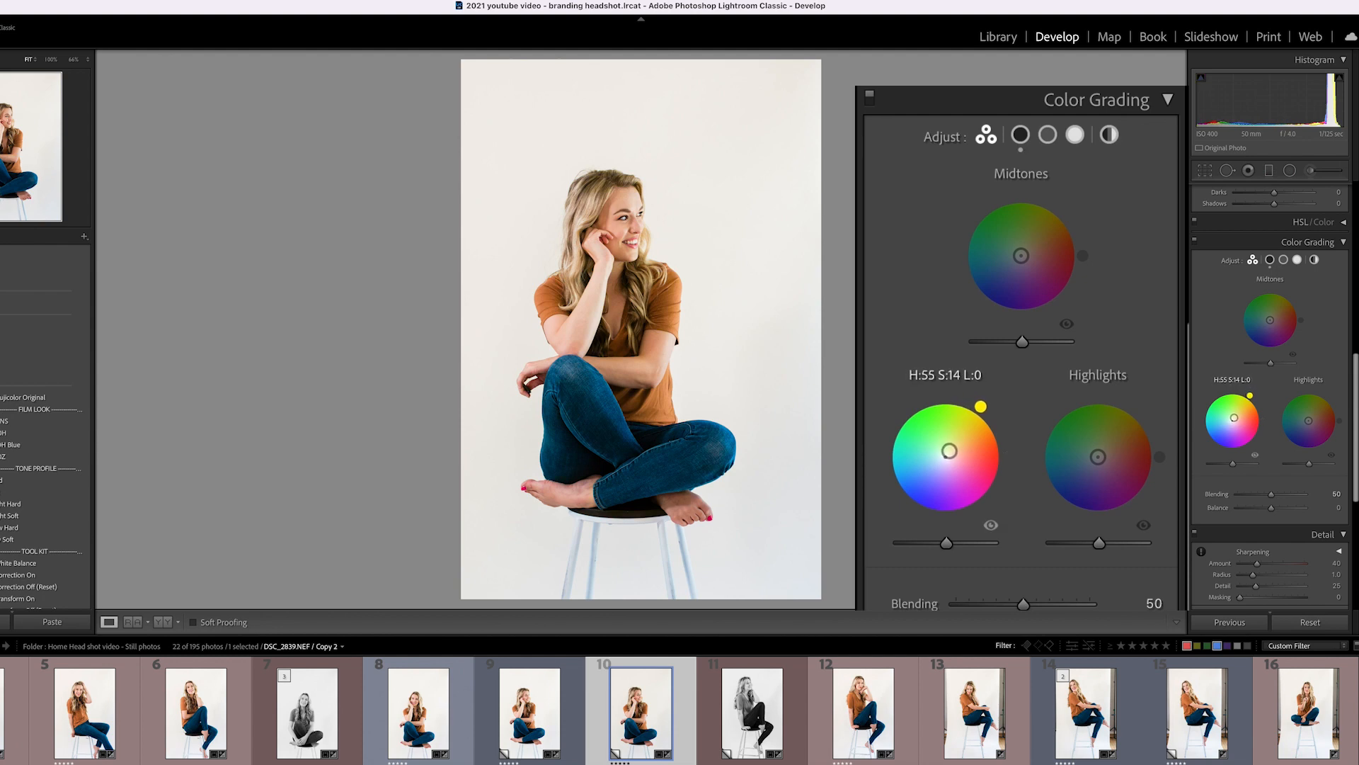
pyautogui.click(1255, 455)
pyautogui.click(1255, 456)
pyautogui.click(1256, 455)
pyautogui.moveTo(1311, 422); pyautogui.dragTo(1309, 421)
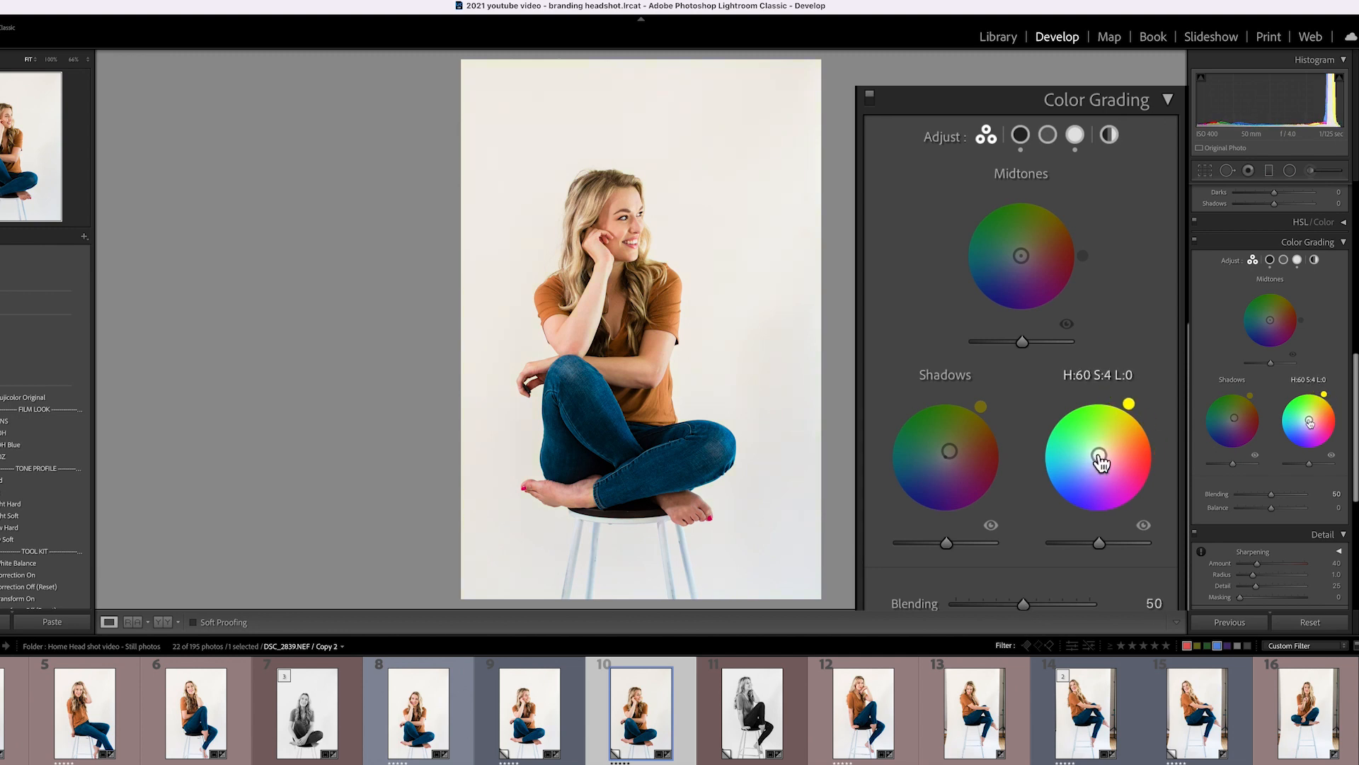
# Zoom to her face, compare highlights and shadows grades on and off, then collapse the panel and fit the view.
pyautogui.press('F2')
pyautogui.press('F2')
pyautogui.press('F2')
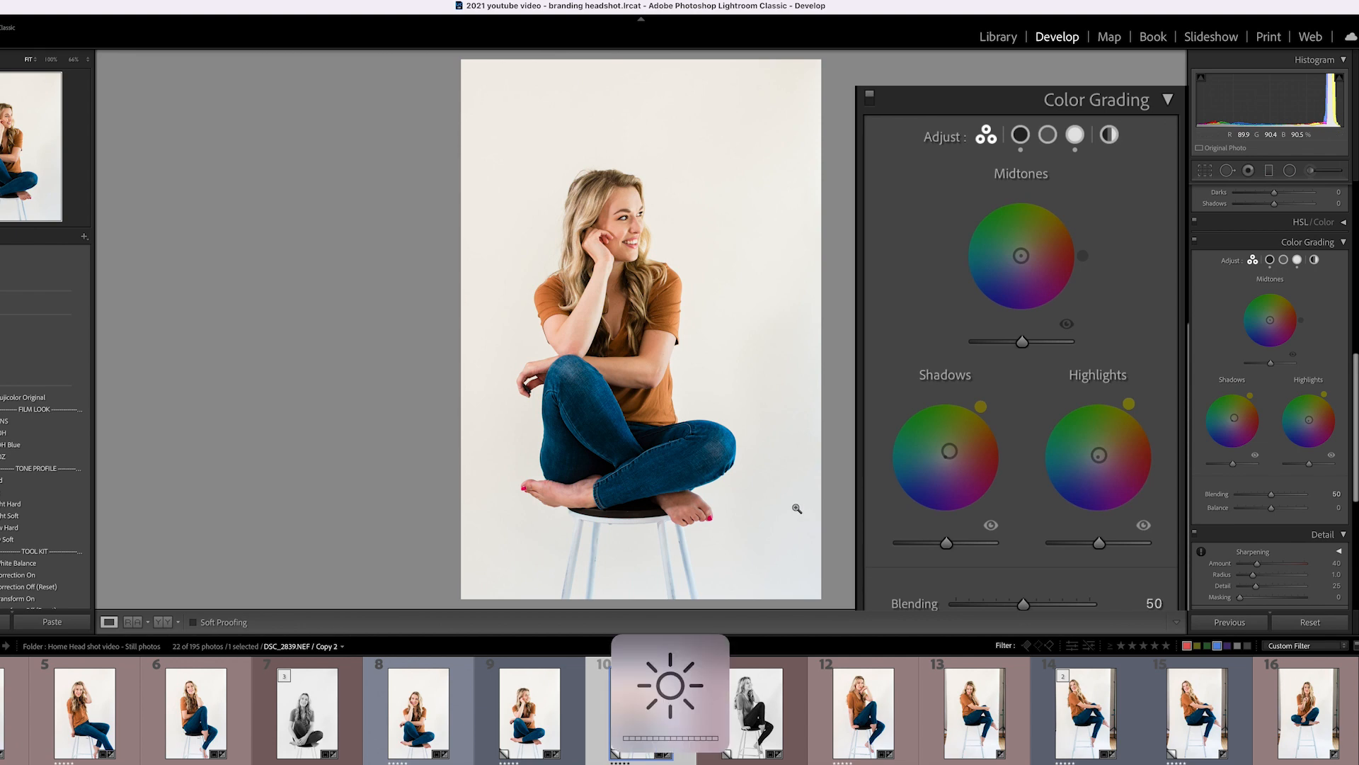
pyautogui.click(586, 231)
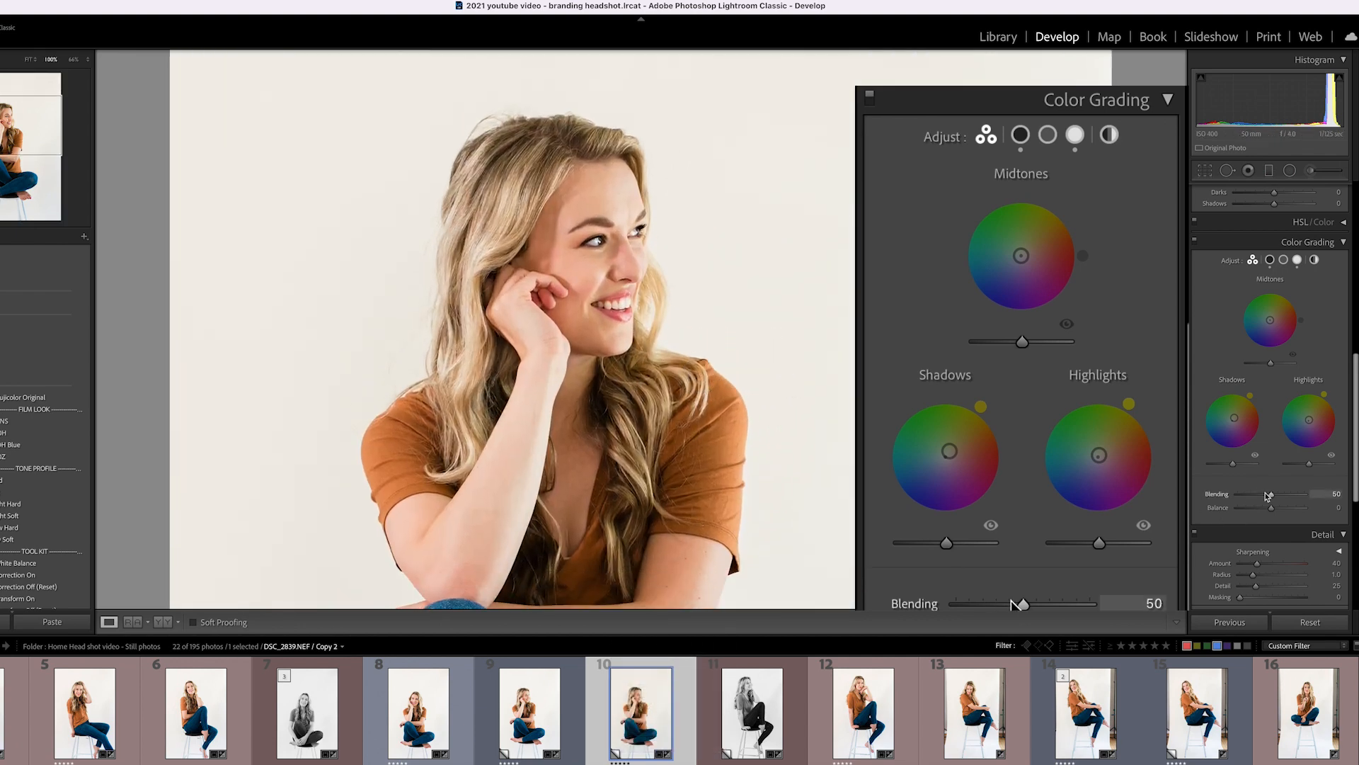
pyautogui.click(1144, 527)
pyautogui.click(1331, 457)
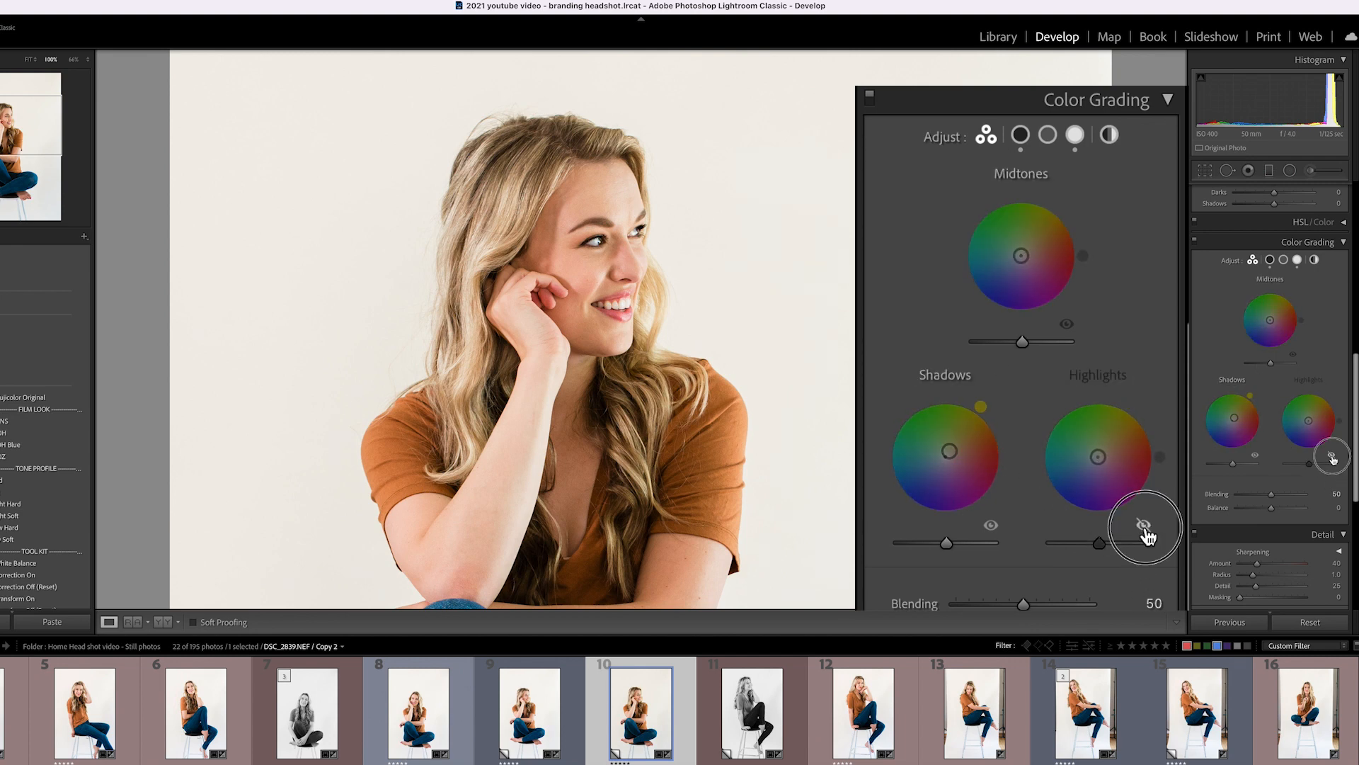
pyautogui.click(991, 527)
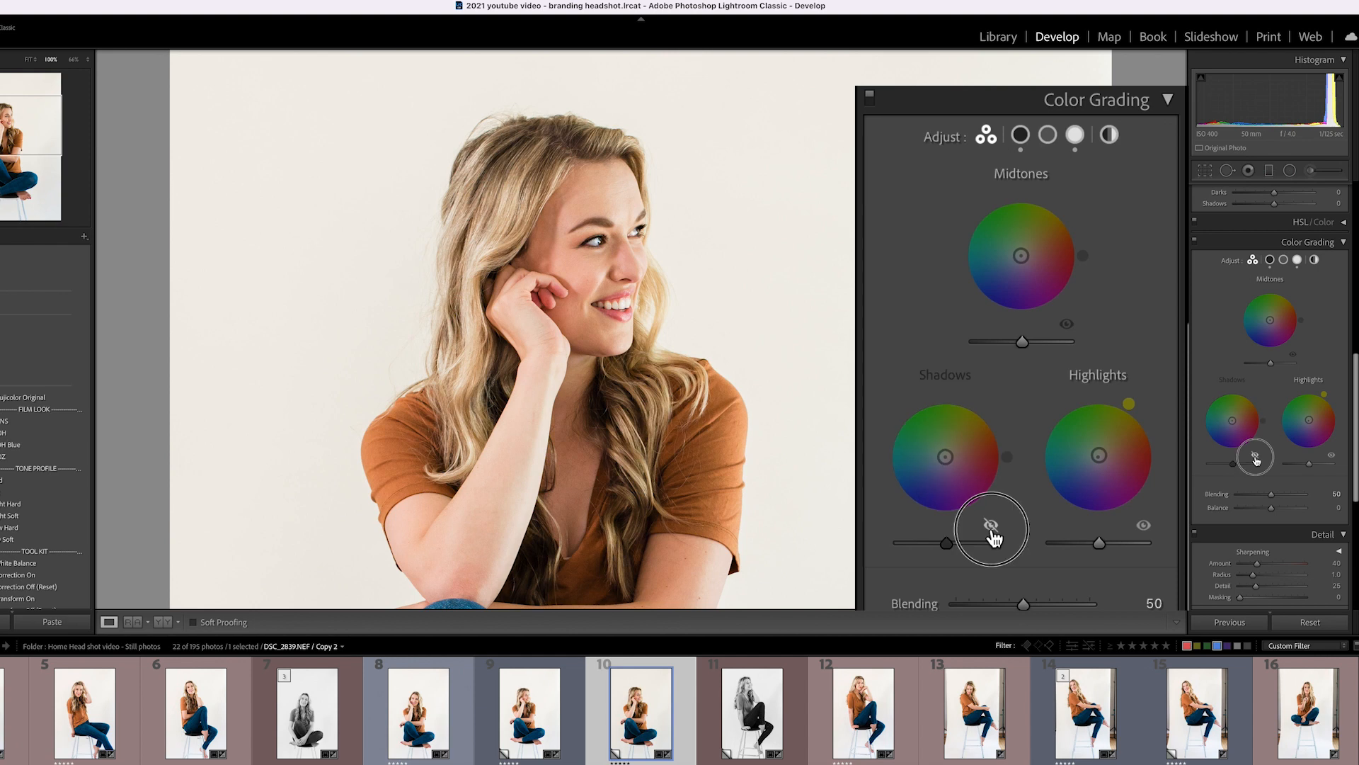
pyautogui.click(991, 527)
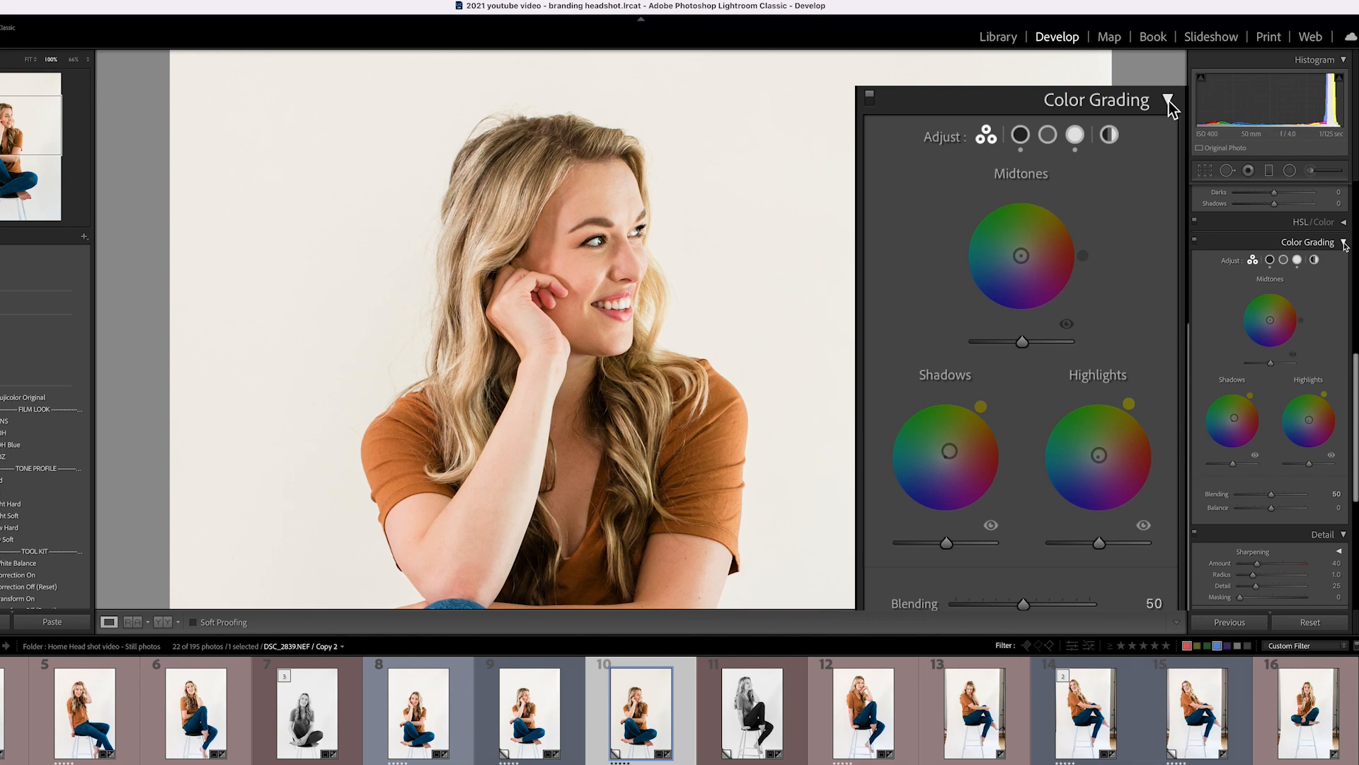
pyautogui.click(1345, 245)
pyautogui.scroll(10, 1271, 354)
pyautogui.click(576, 328)
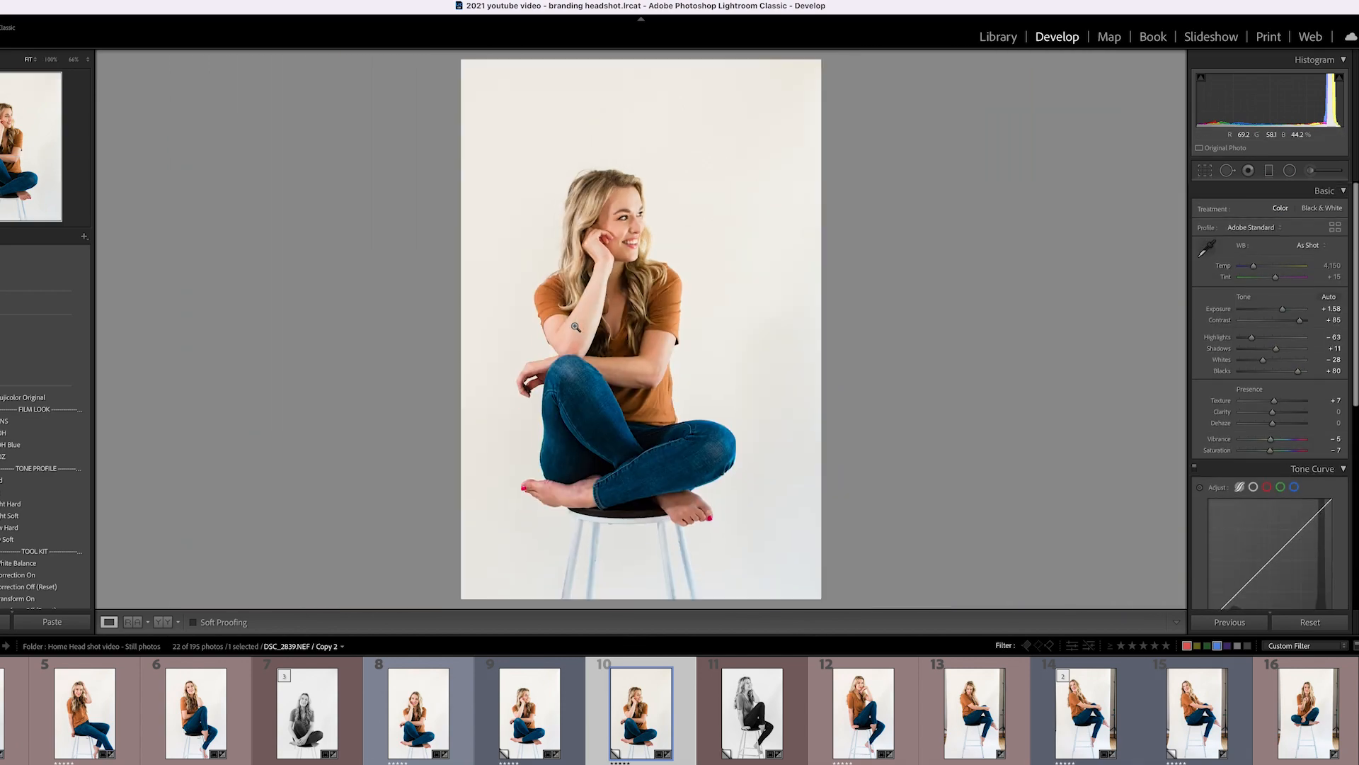
# Open DSC_2888, apply the 1b. Fuji 400H preset, and raise exposure to +1.60.
pyautogui.scroll(-5, 924, 742)
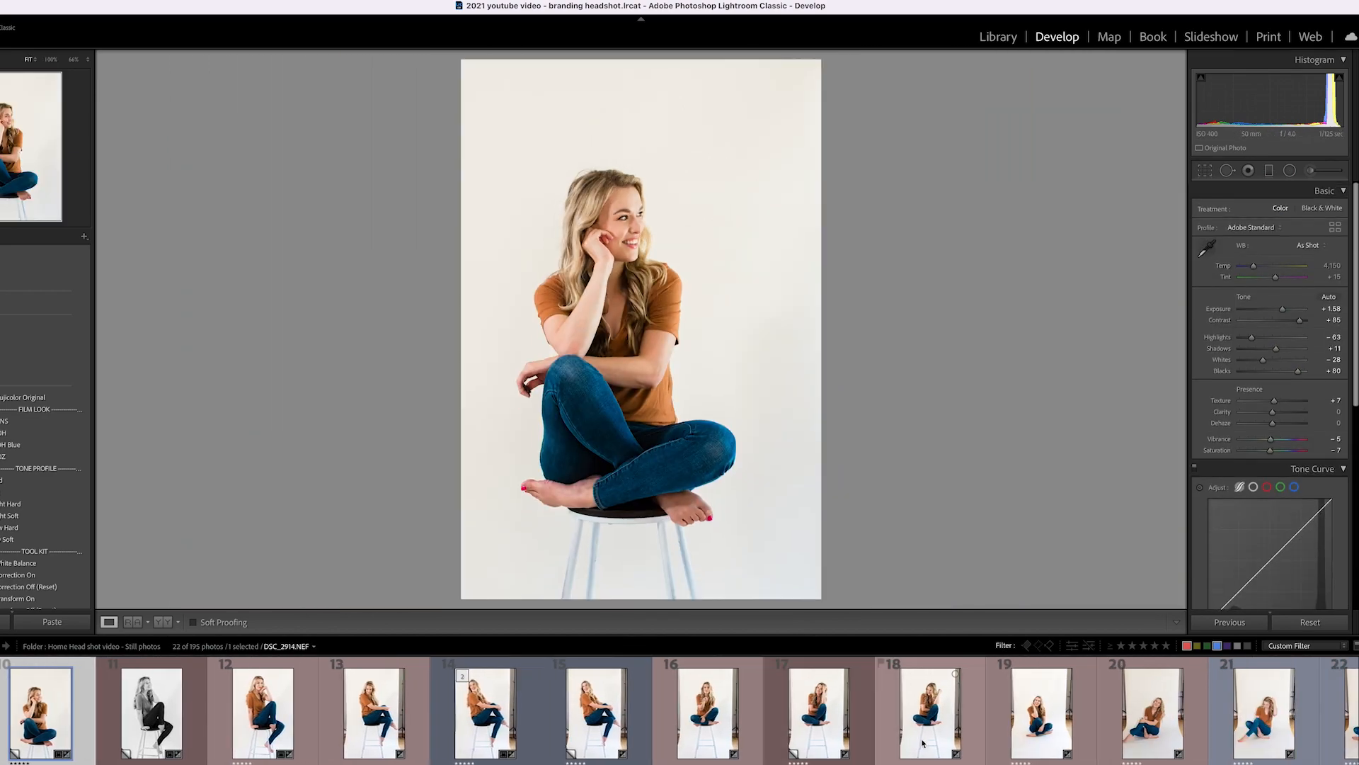
pyautogui.click(656, 711)
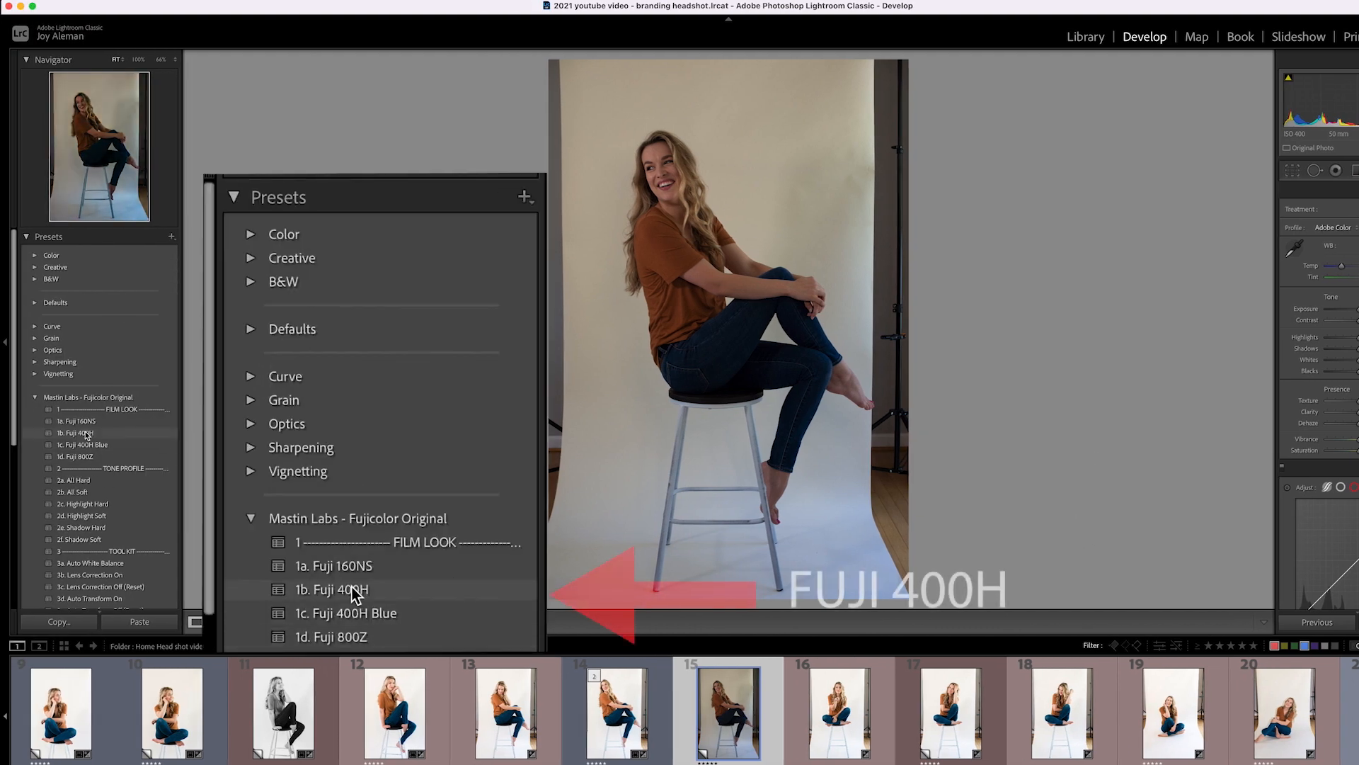
pyautogui.click(95, 435)
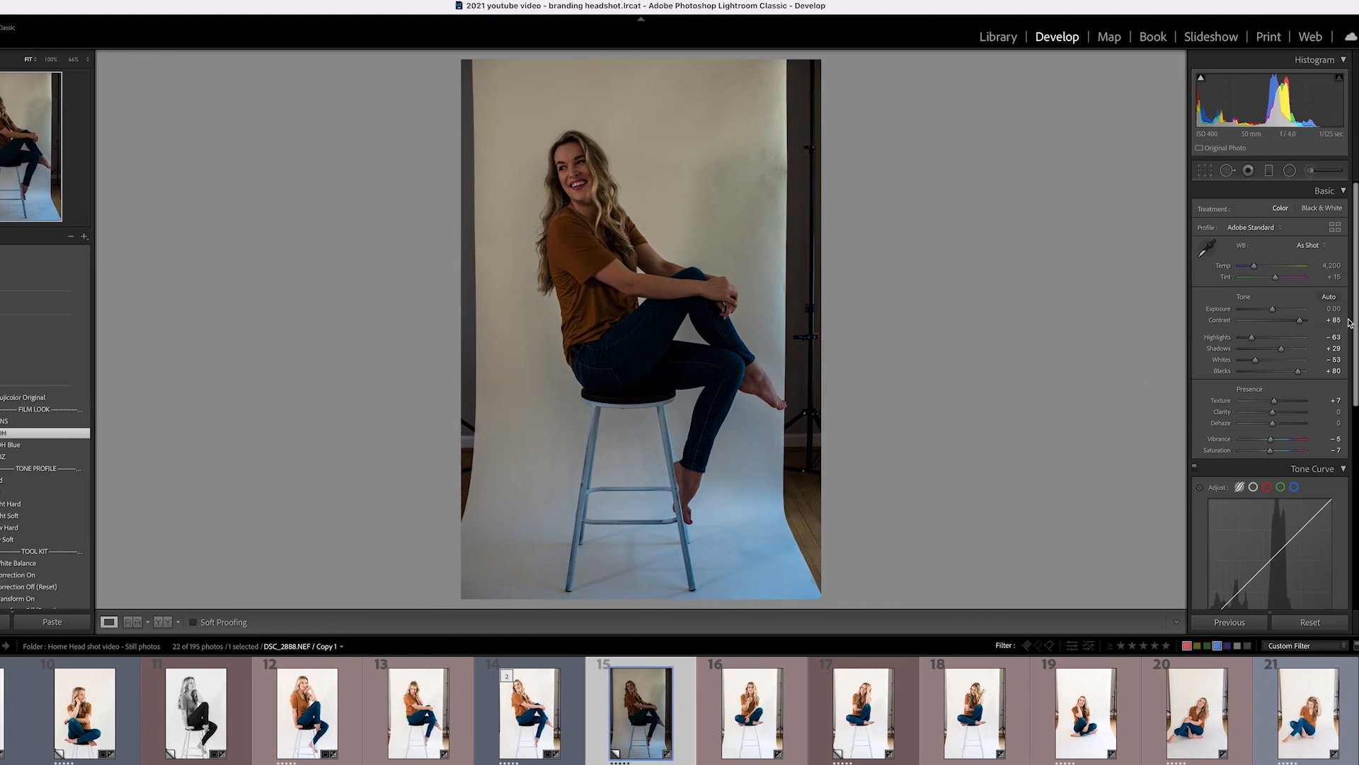
pyautogui.moveTo(1336, 310); pyautogui.dragTo(1356, 309)
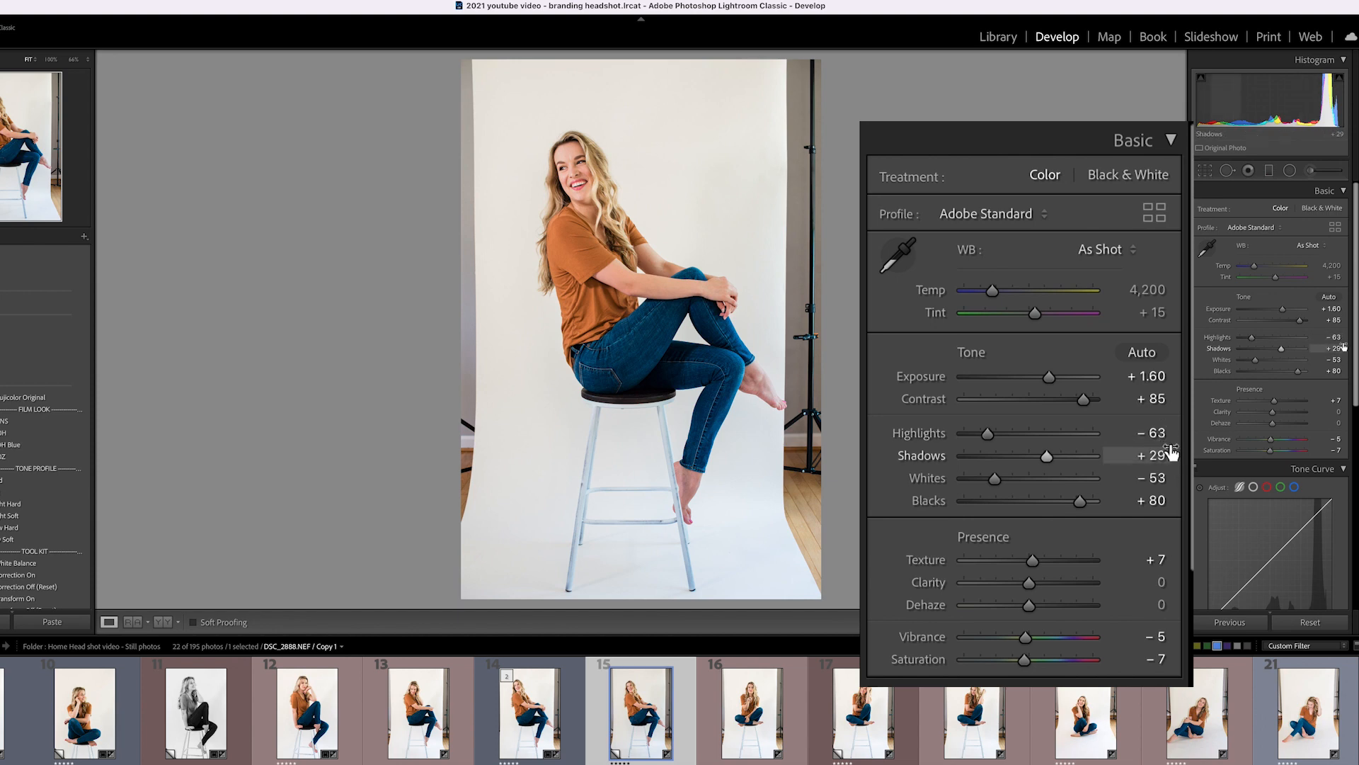
# Set shadows +16, whites −7 with clipping shown, and blacks +18 on DSC_2888.
pyautogui.moveTo(1168, 461); pyautogui.dragTo(1160, 461)
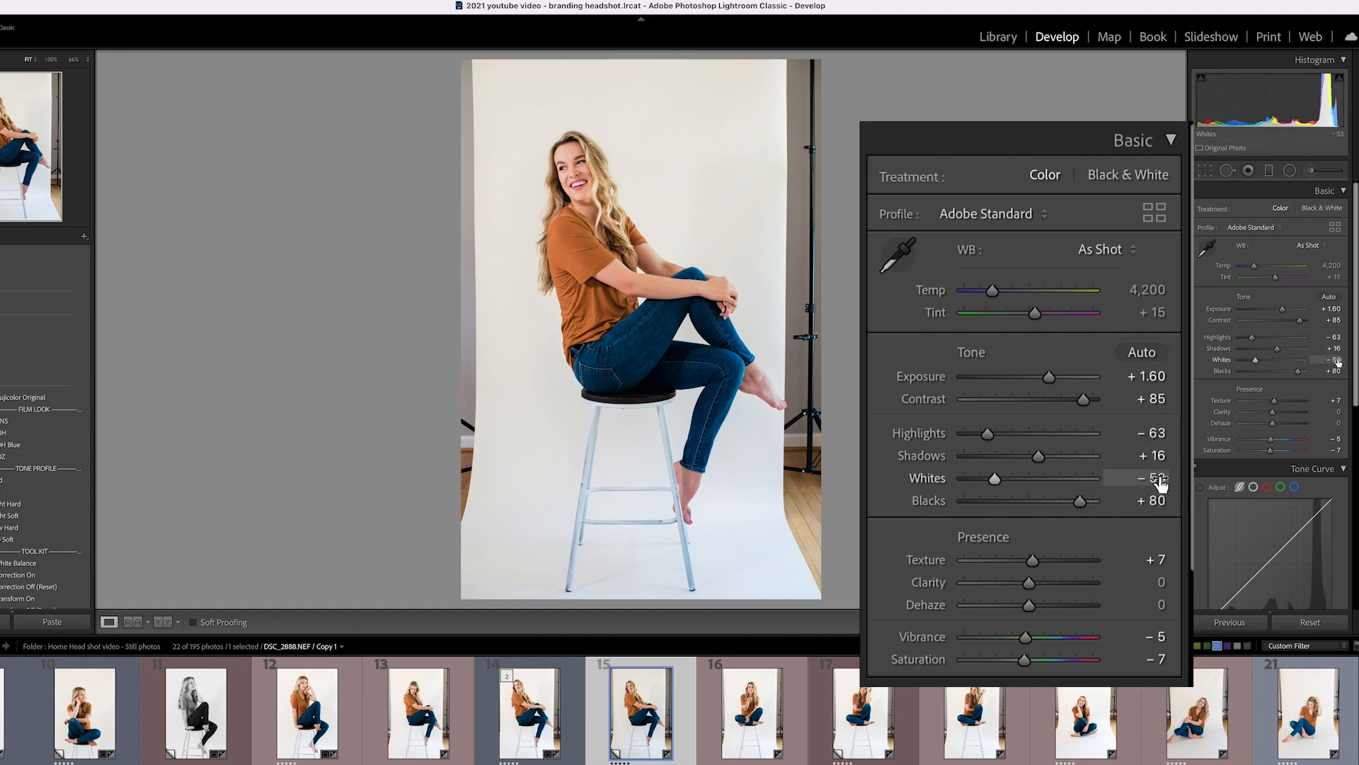
pyautogui.moveTo(1162, 484)
pyautogui.mouseDown()
pyautogui.moveTo(1190, 484)
pyautogui.moveTo(1135, 479)
pyautogui.moveTo(1165, 478)
pyautogui.mouseUp()
pyautogui.moveTo(1271, 360); pyautogui.dragTo(1326, 359)
pyautogui.press('j')
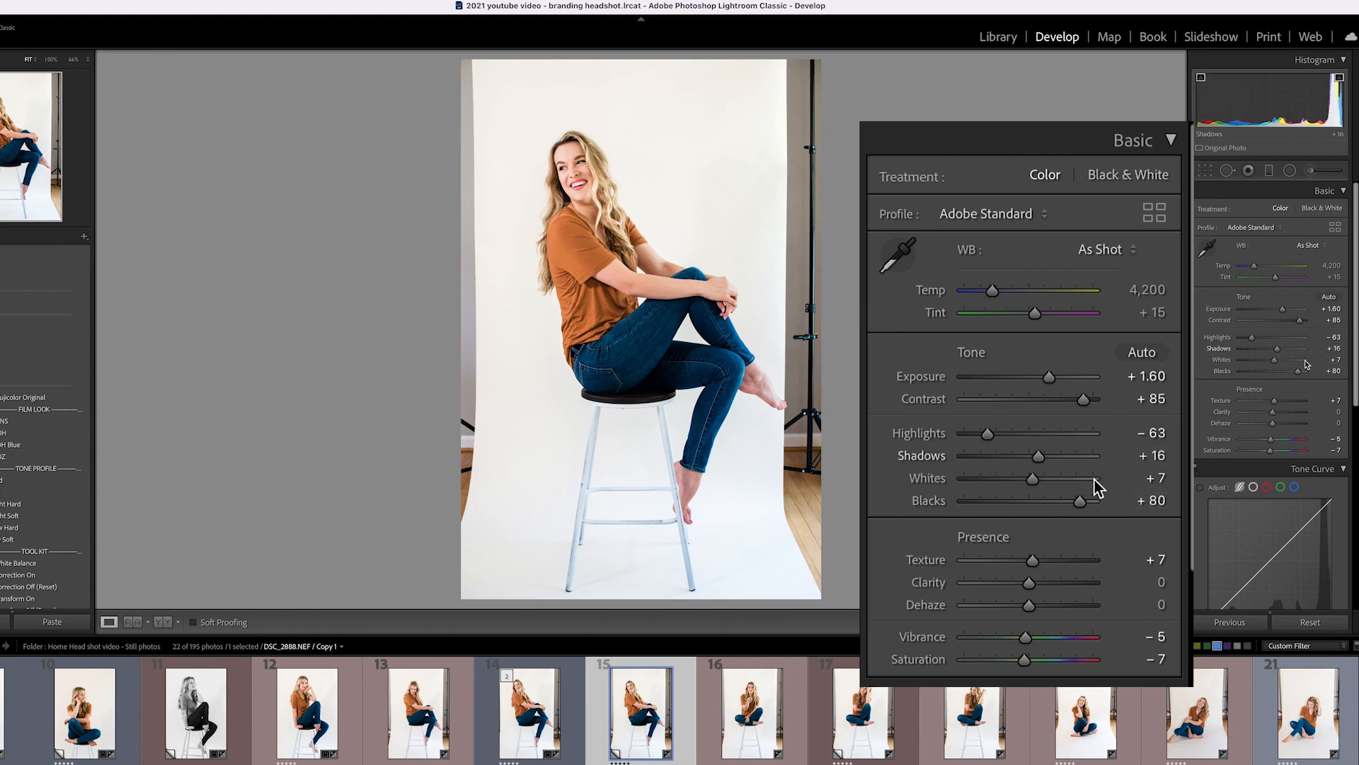
pyautogui.moveTo(1340, 362); pyautogui.dragTo(1278, 361)
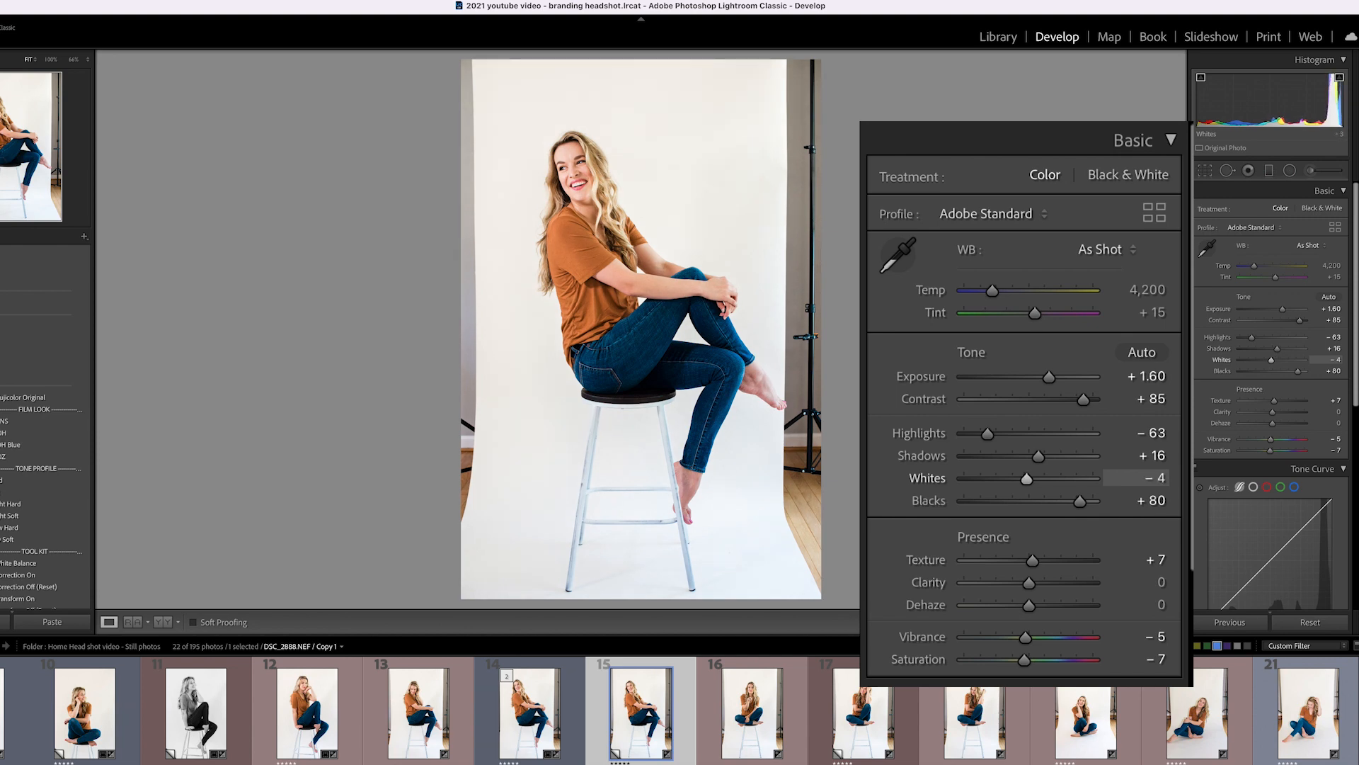
pyautogui.moveTo(1331, 371); pyautogui.dragTo(1275, 371)
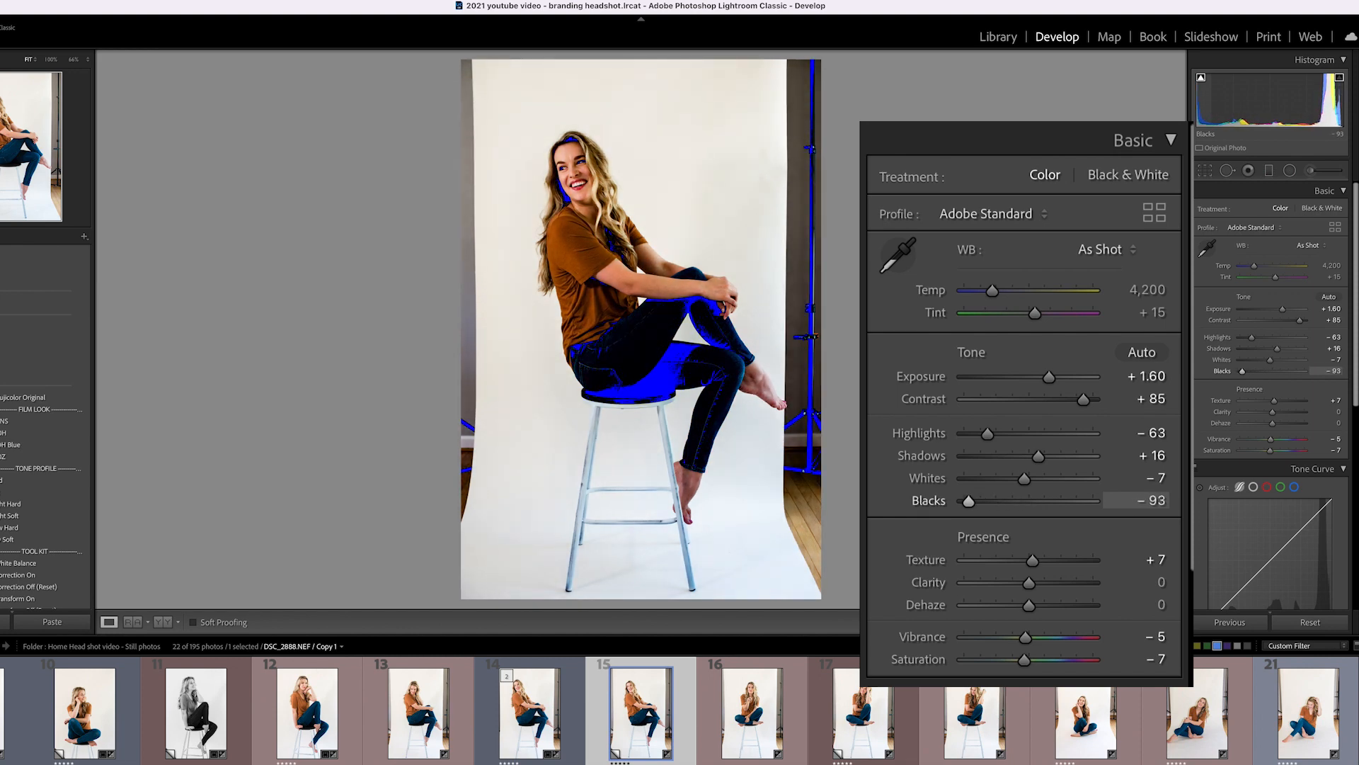
pyautogui.moveTo(1240, 371); pyautogui.dragTo(1278, 371)
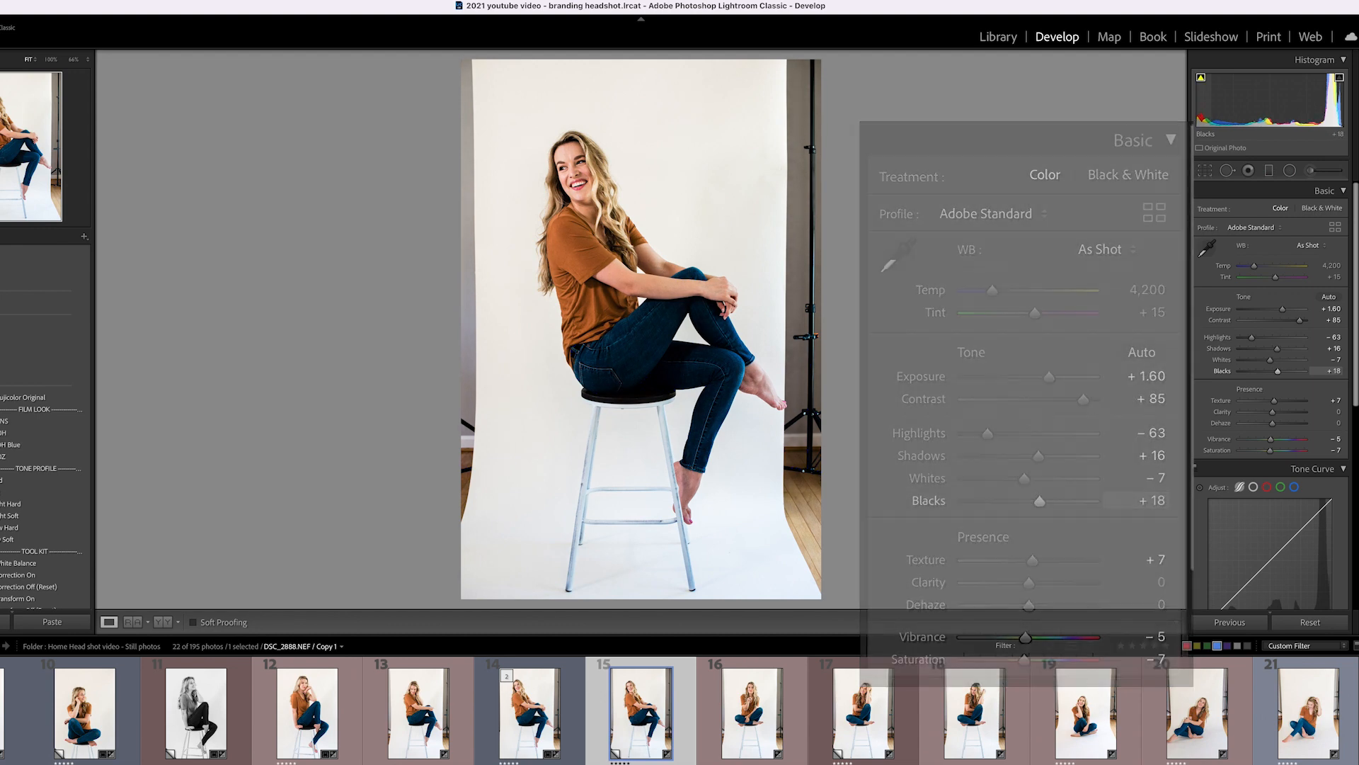
# With clipping warnings on, sweep blacks to +80, then set luminance noise reduction to 10.
pyautogui.press('j')
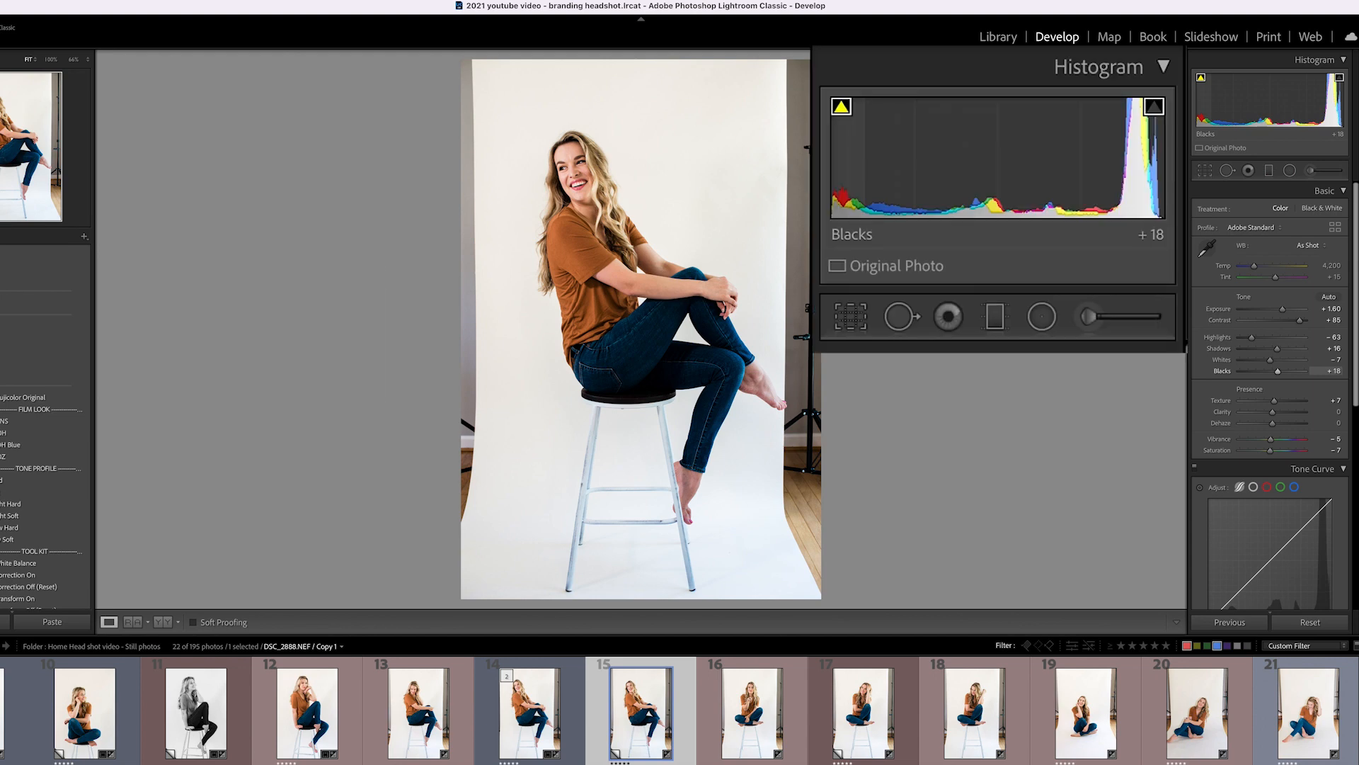
pyautogui.moveTo(1278, 371)
pyautogui.mouseDown()
pyautogui.moveTo(1250, 371)
pyautogui.moveTo(1295, 371)
pyautogui.moveTo(1243, 371)
pyautogui.moveTo(1298, 371)
pyautogui.mouseUp()
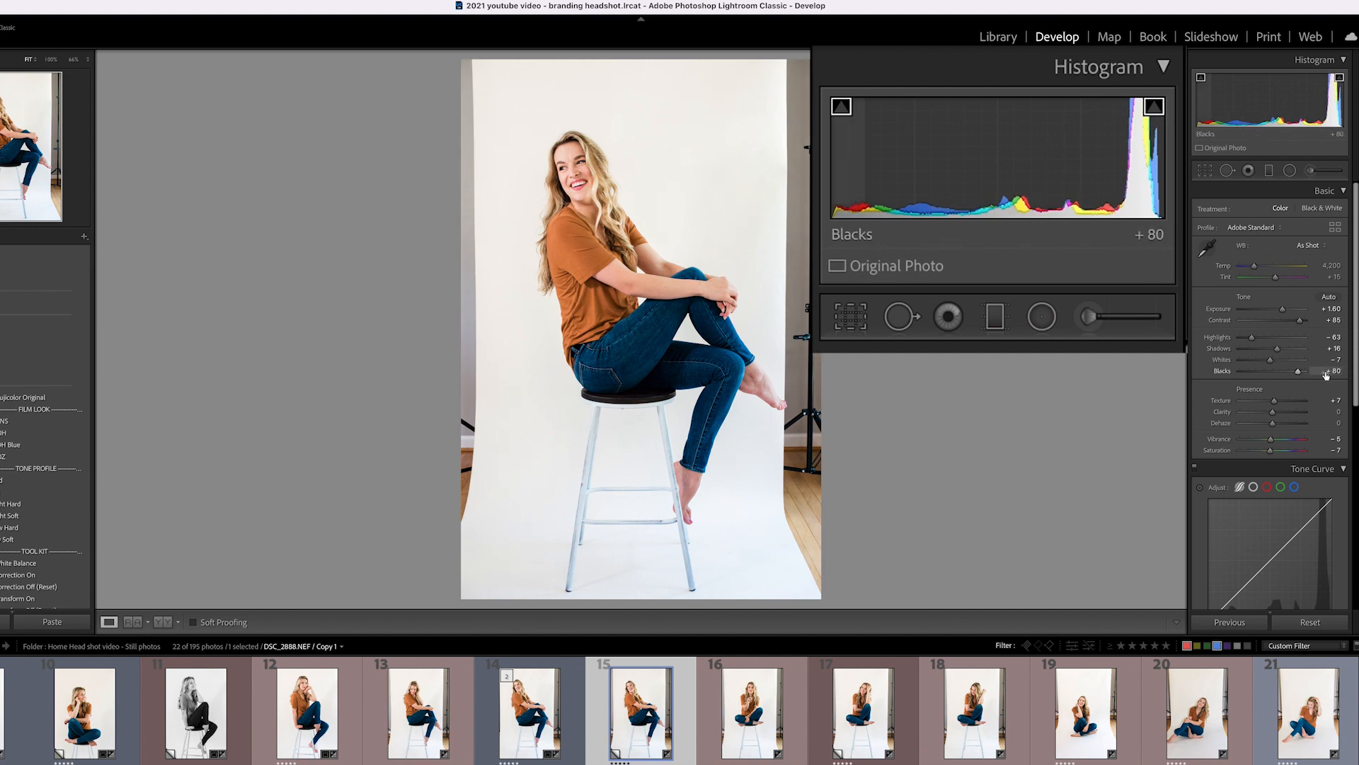
pyautogui.scroll(-5, 1310, 410)
pyautogui.scroll(-3, 1308, 416)
pyautogui.moveTo(1240, 460); pyautogui.dragTo(1247, 460)
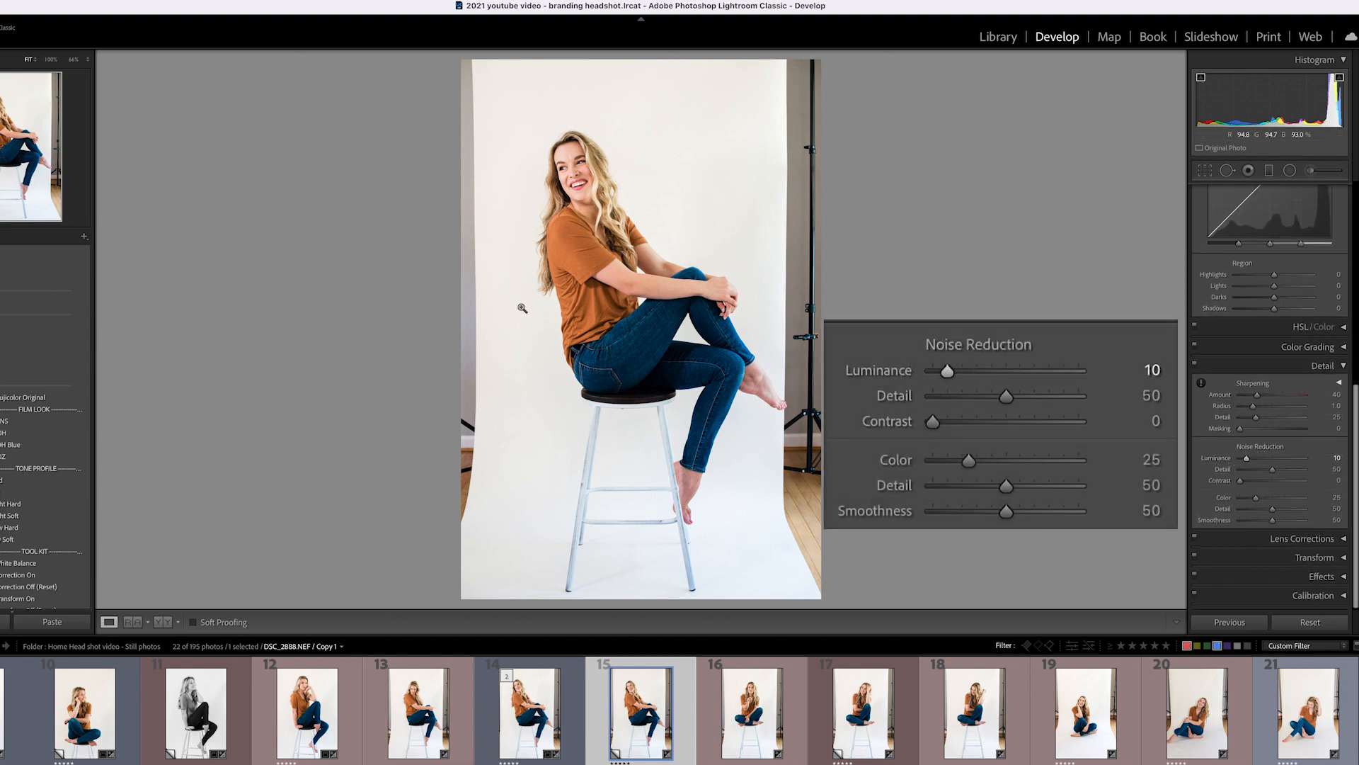
pyautogui.click(576, 200)
pyautogui.moveTo(606, 200); pyautogui.dragTo(605, 315)
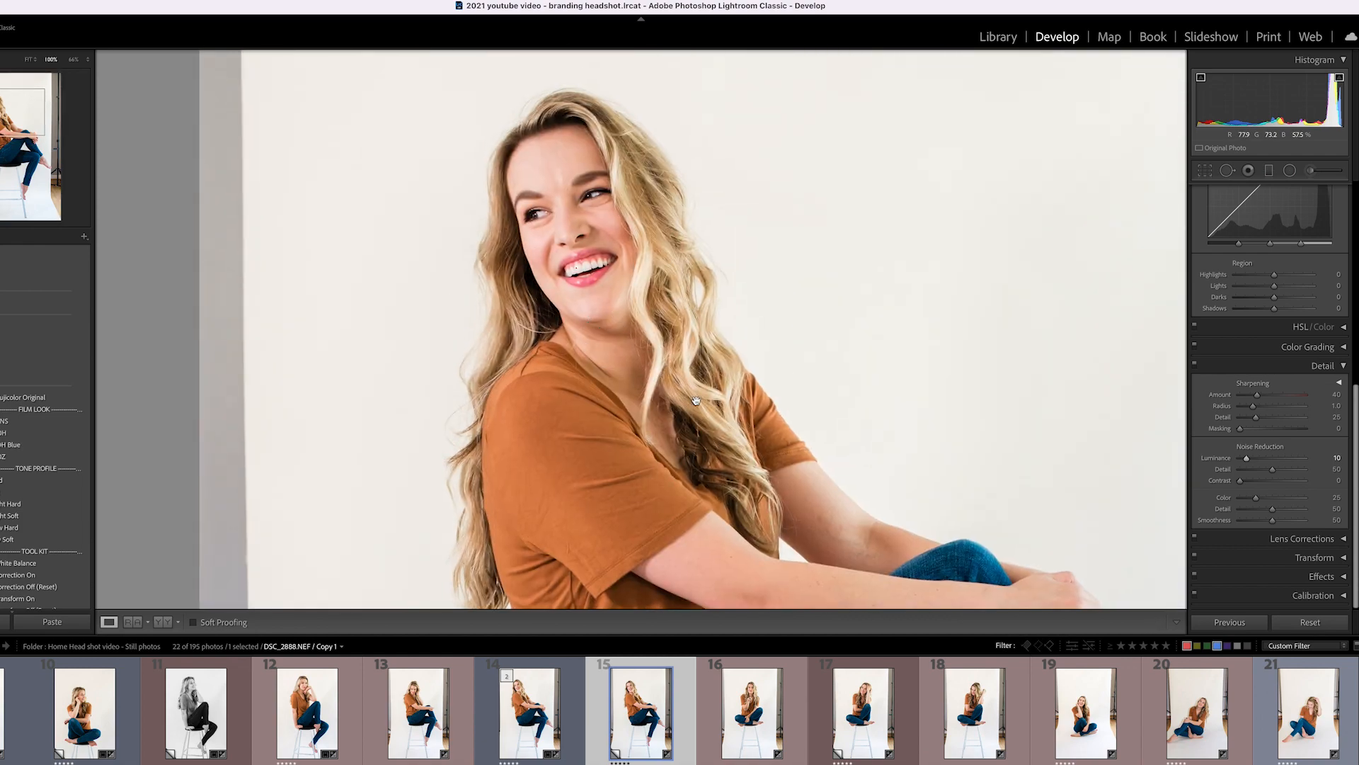
pyautogui.moveTo(696, 401); pyautogui.dragTo(490, 278)
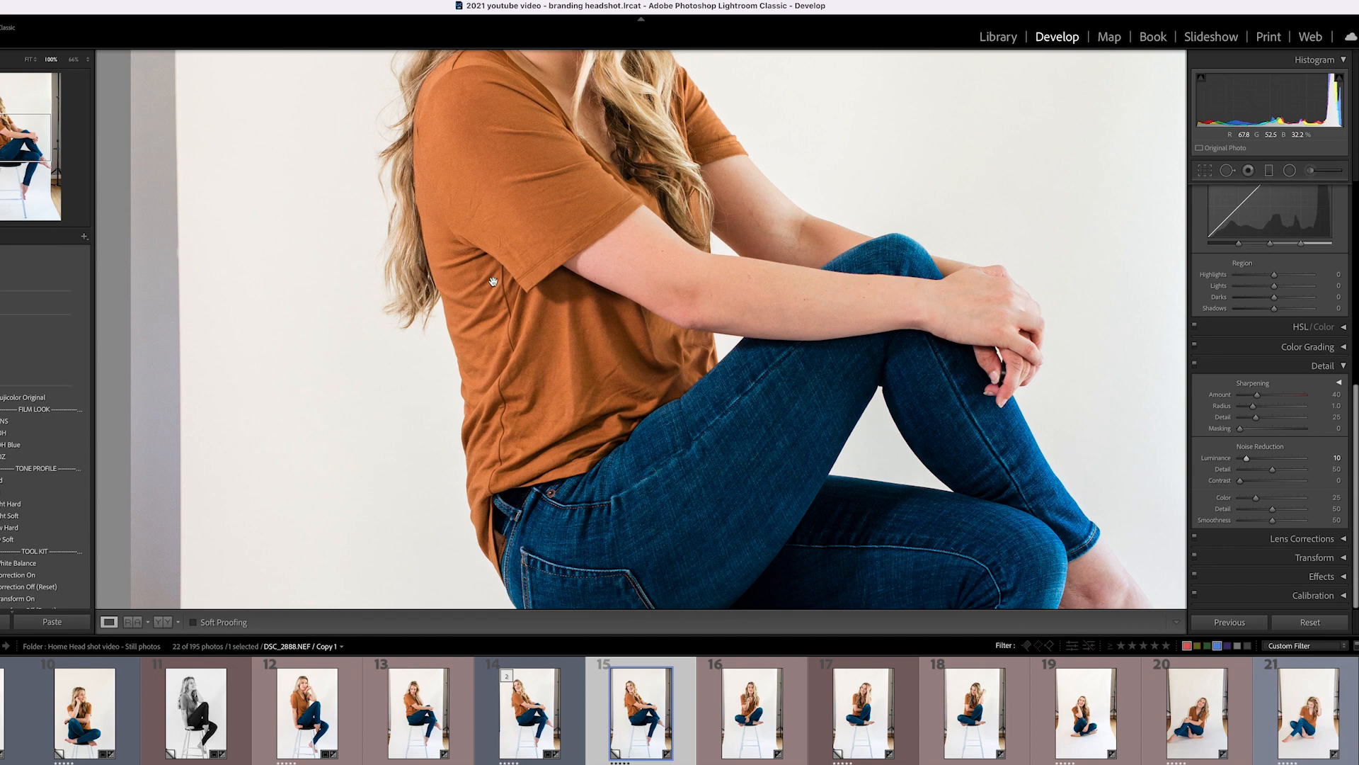
pyautogui.click(533, 222)
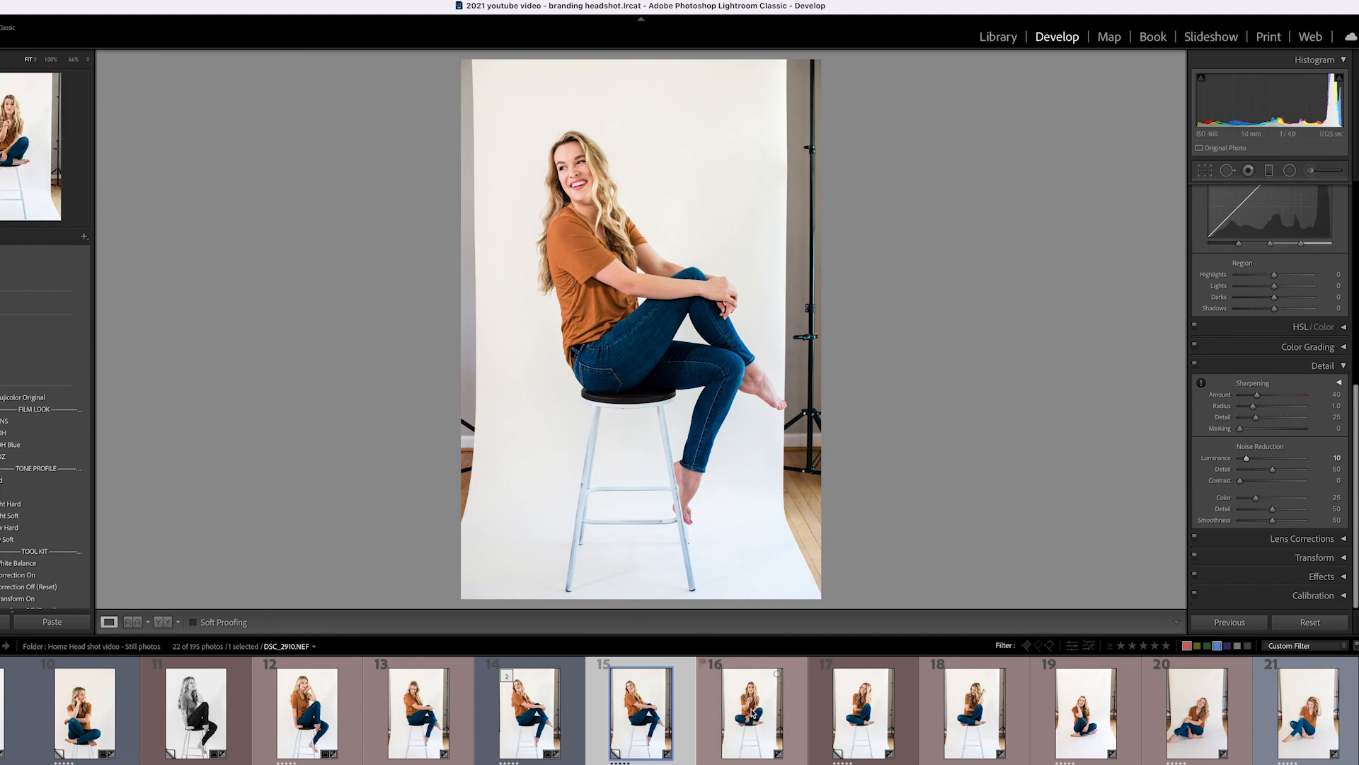
# Review photos 17 through 22 of the set one at a time.
pyautogui.click(811, 733)
pyautogui.press('Right')
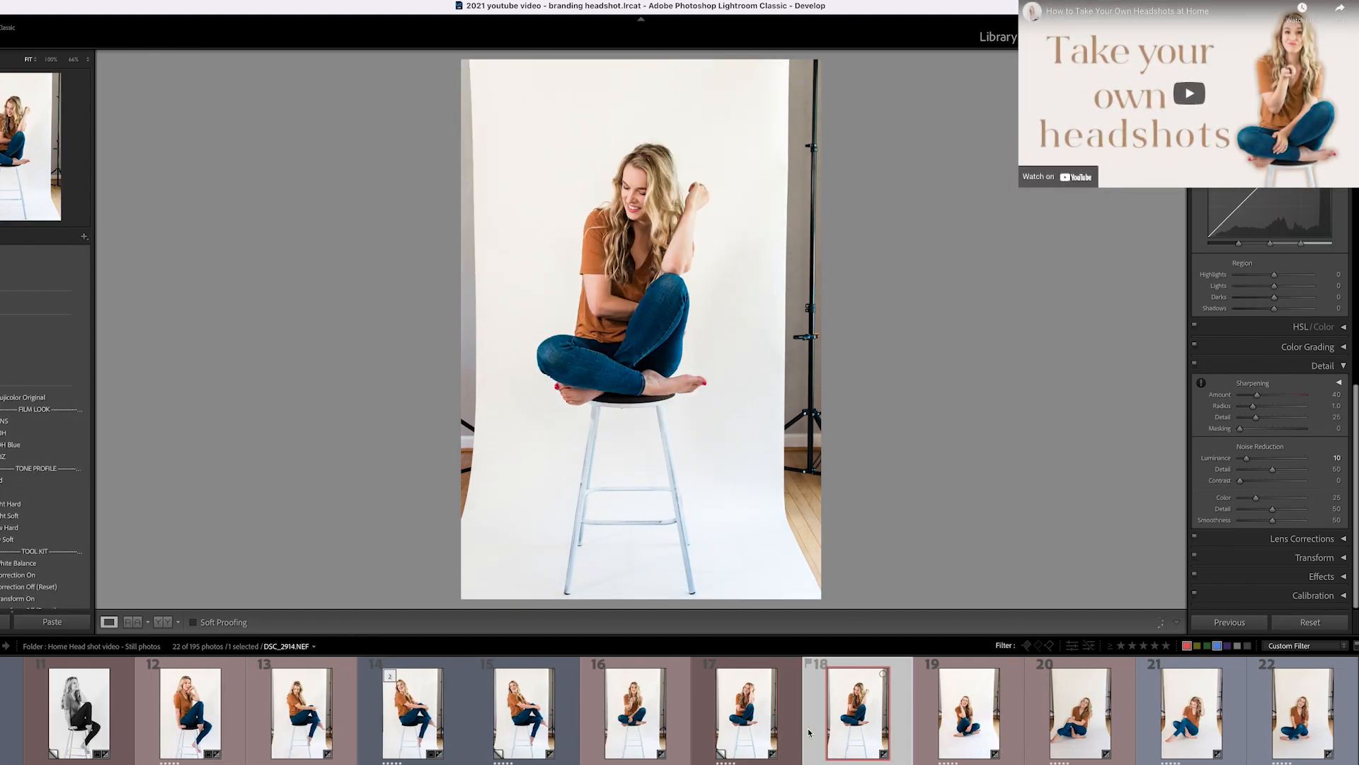
pyautogui.press('Right')
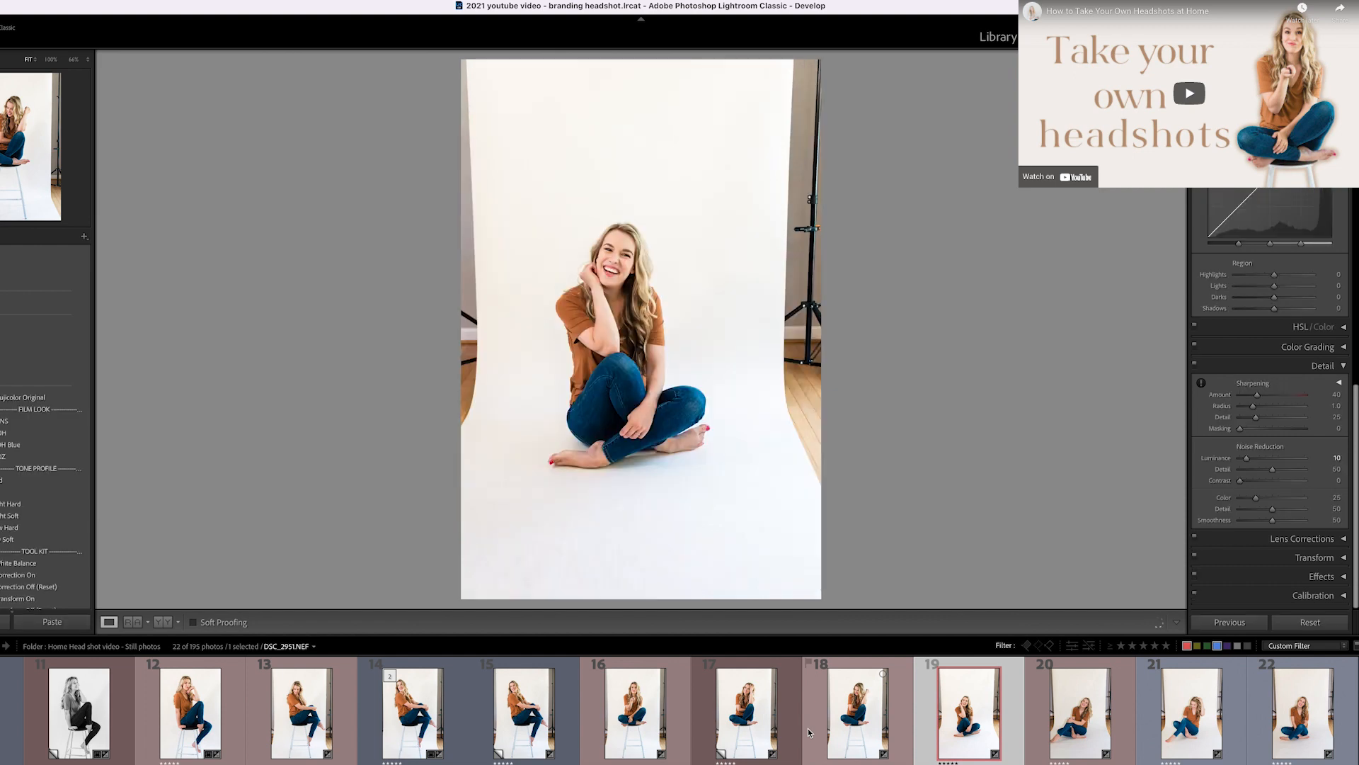
pyautogui.press('Right')
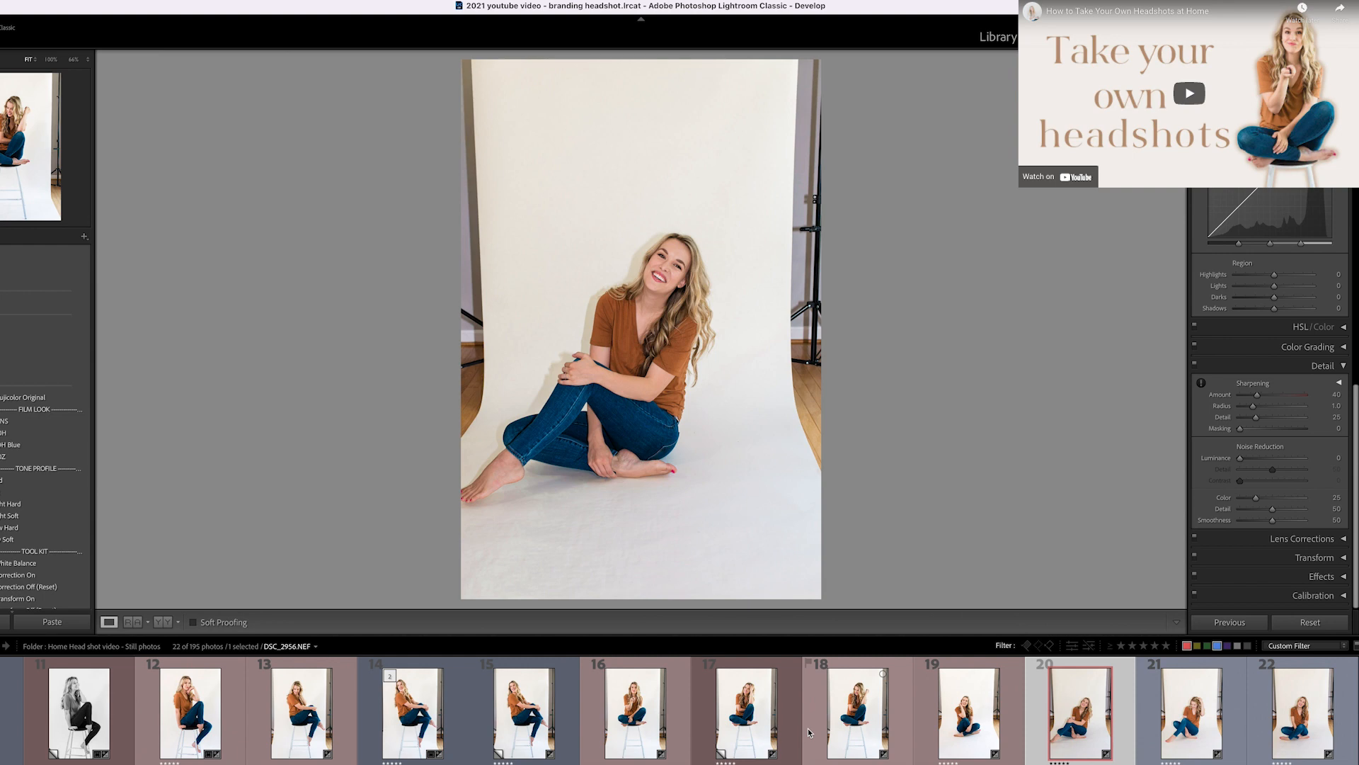
pyautogui.press('Right')
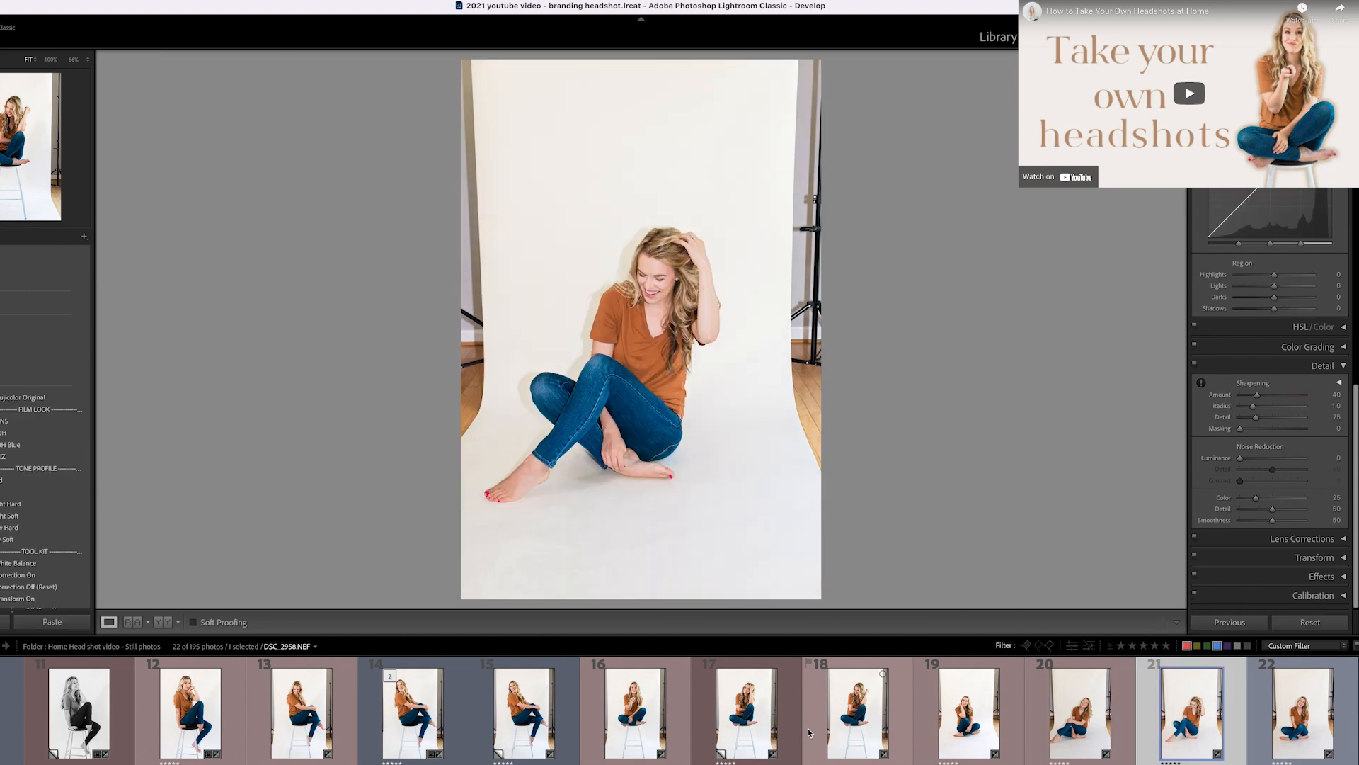
pyautogui.press('Right')
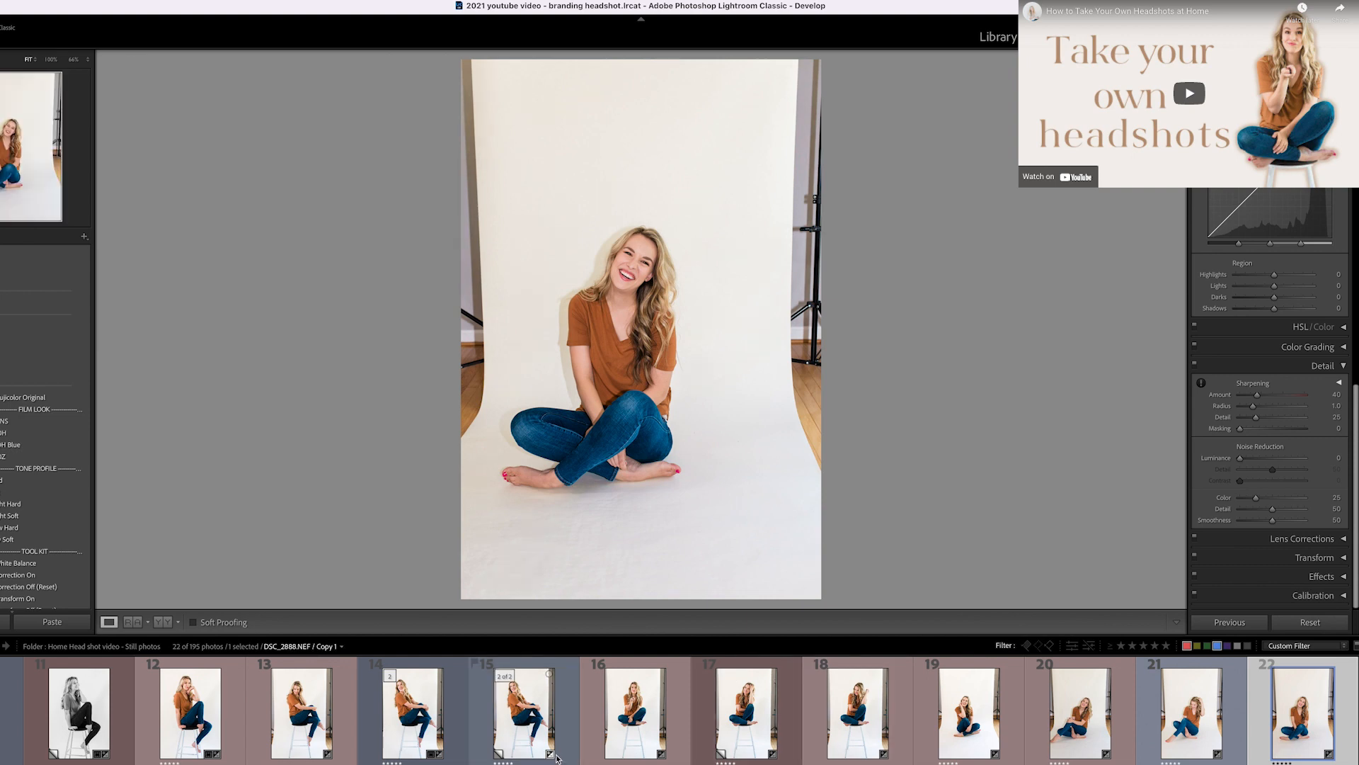
# Open photo 5, the hand-in-hair stool shot, then switch to the Library grid.
pyautogui.hscroll(-5, 266, 689)
pyautogui.hscroll(-1, 266, 689)
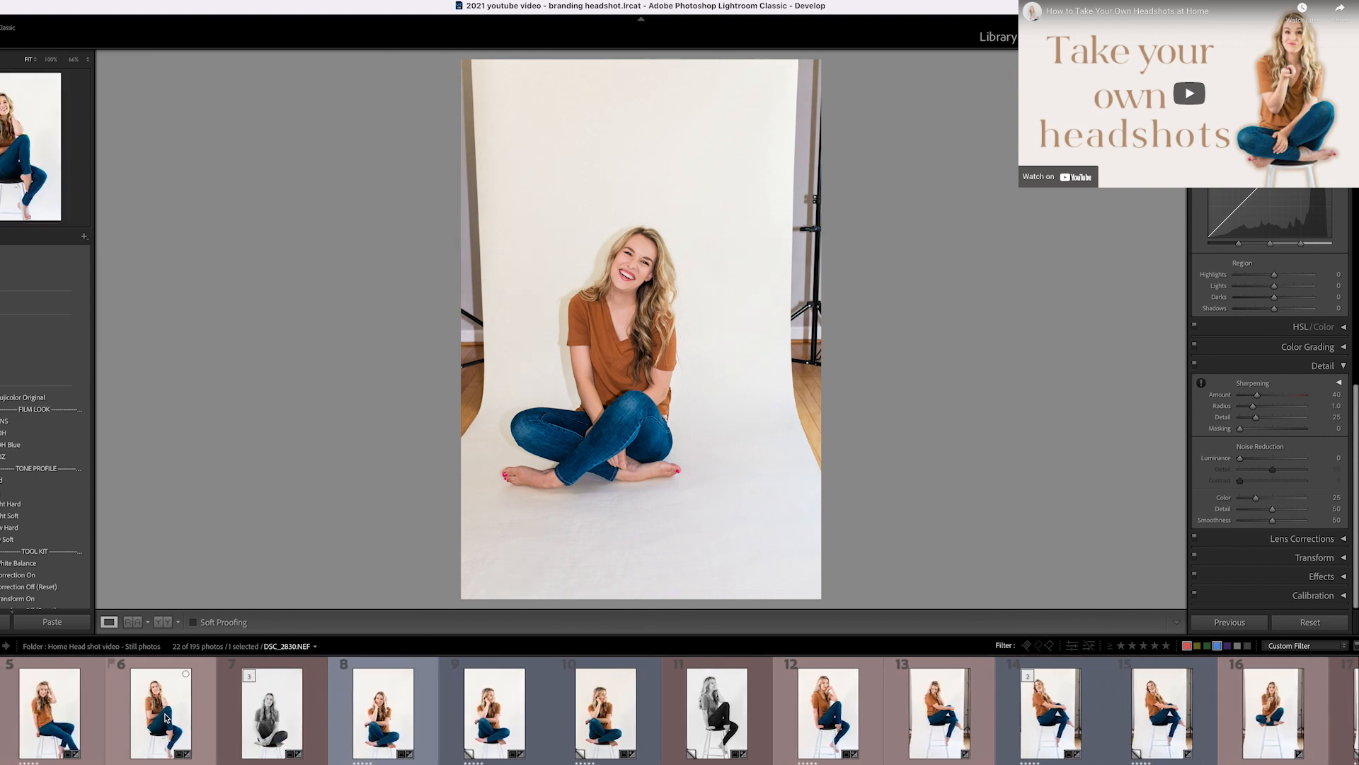
pyautogui.click(49, 708)
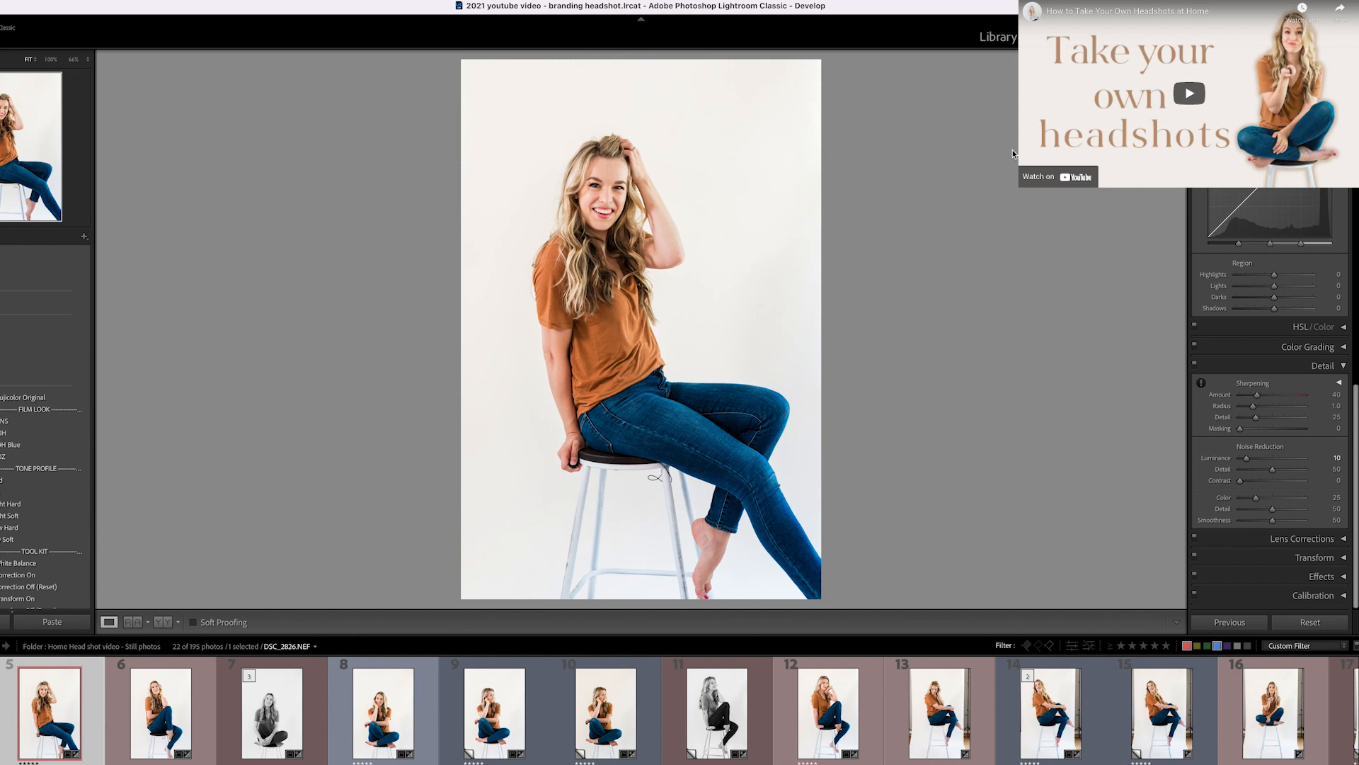
pyautogui.press('g')
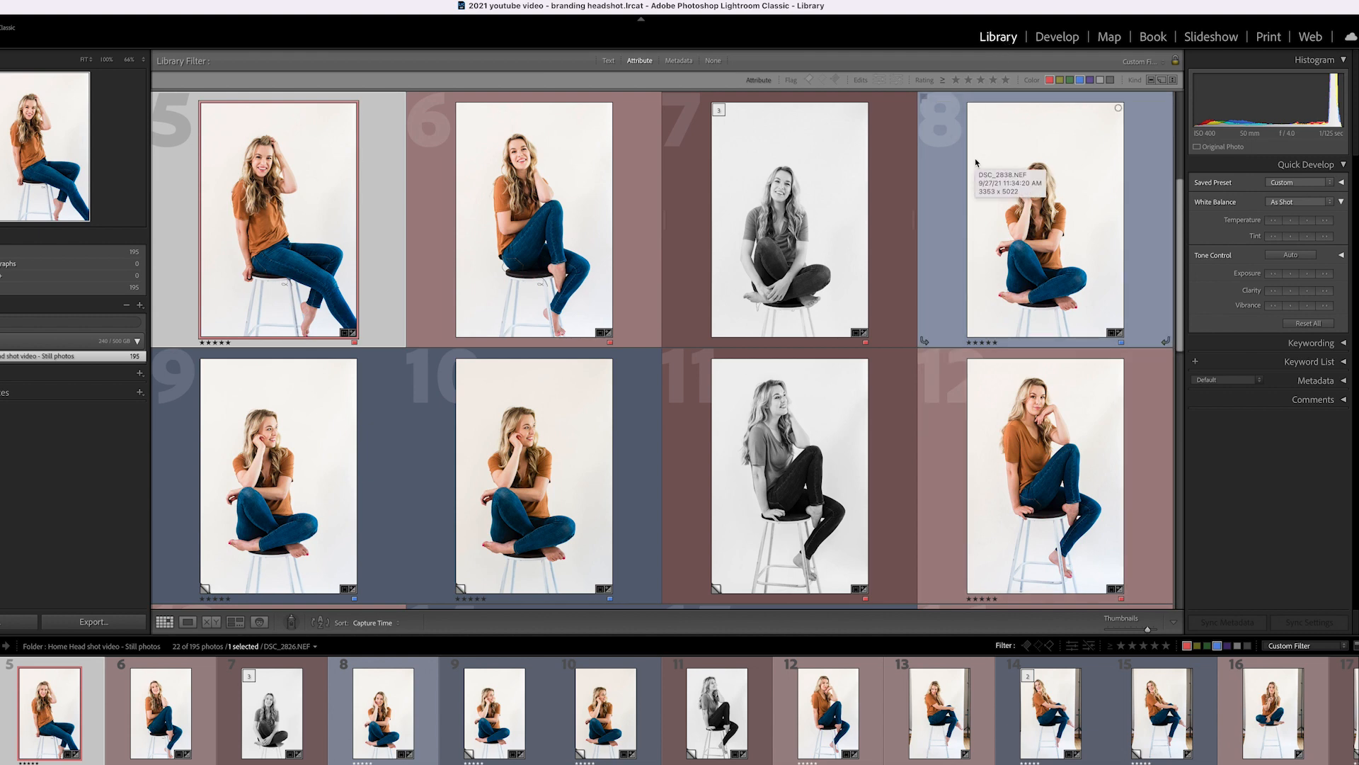
# Open DSC_2830 in Loupe view and briefly preview it full screen before returning.
pyautogui.doubleClick(467, 220)
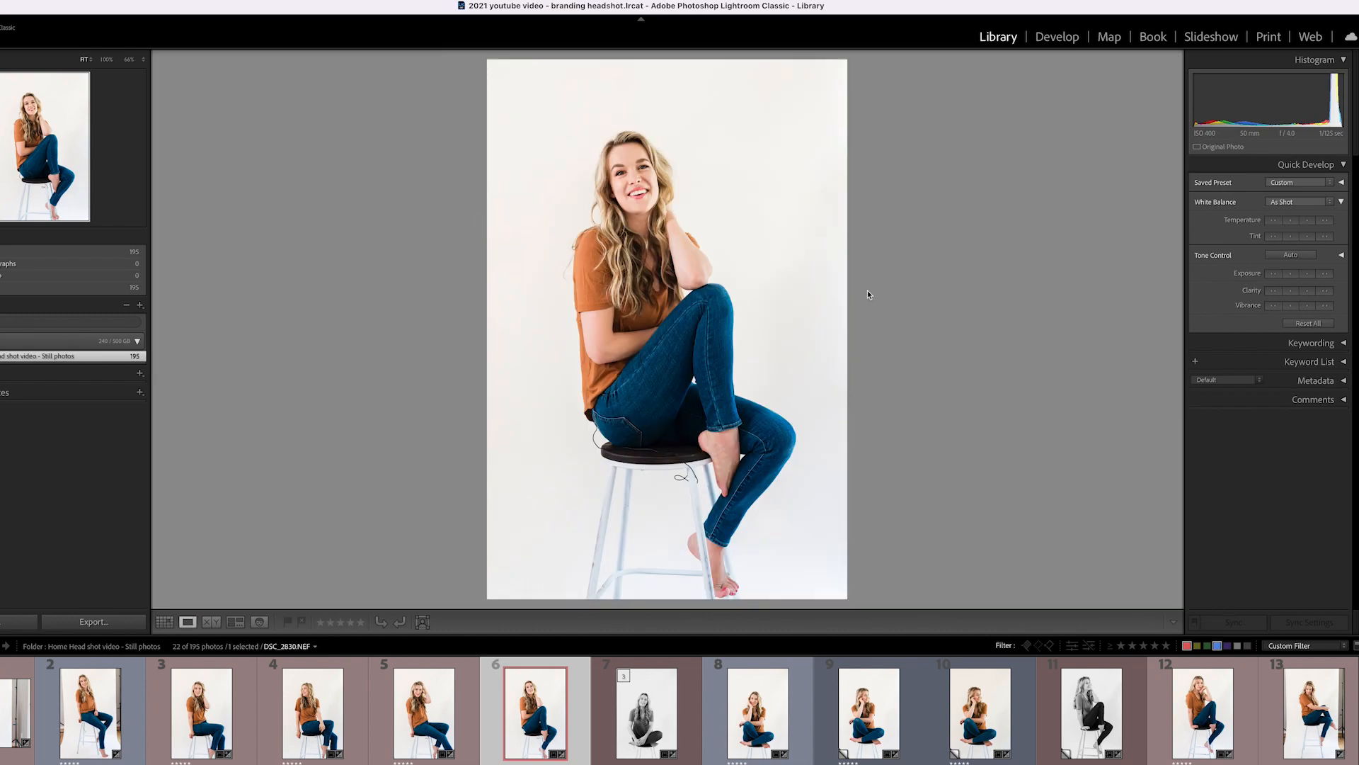
pyautogui.press('f')
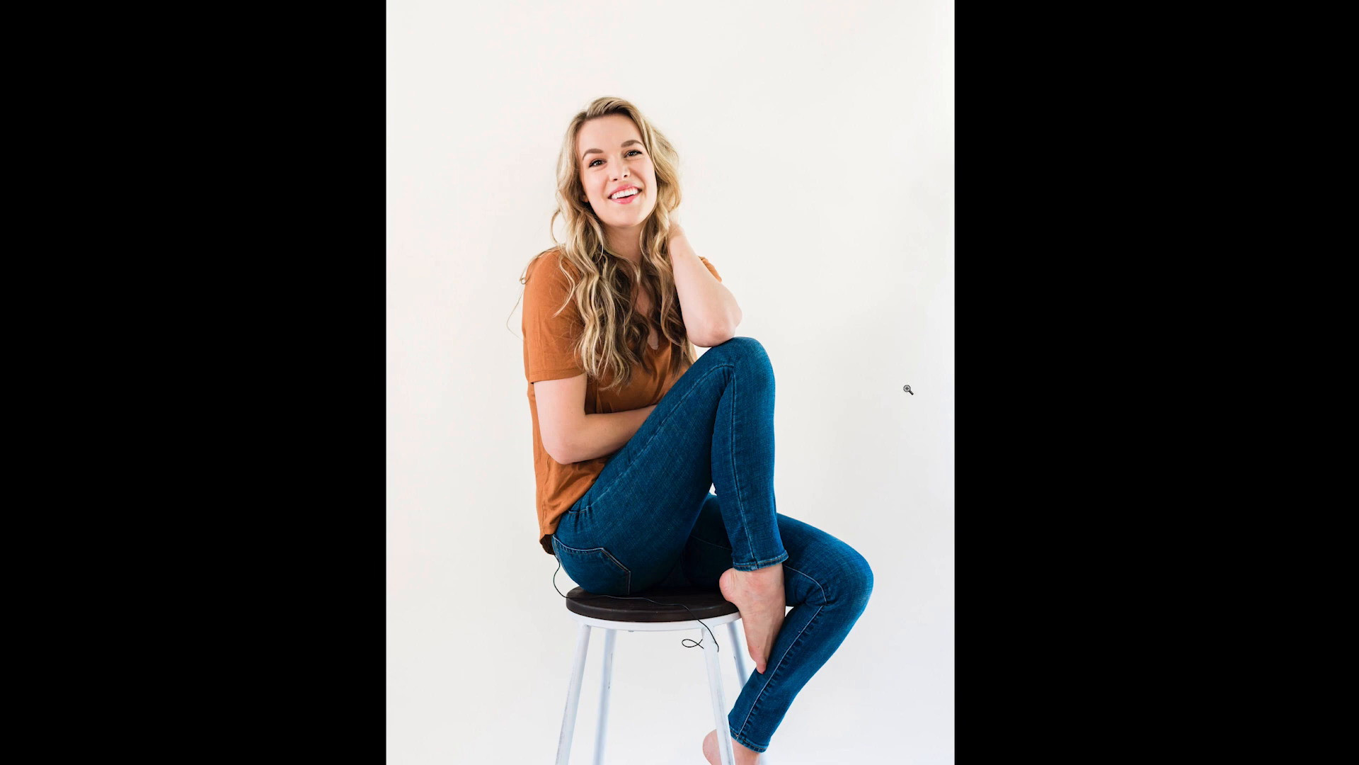
pyautogui.press('f')
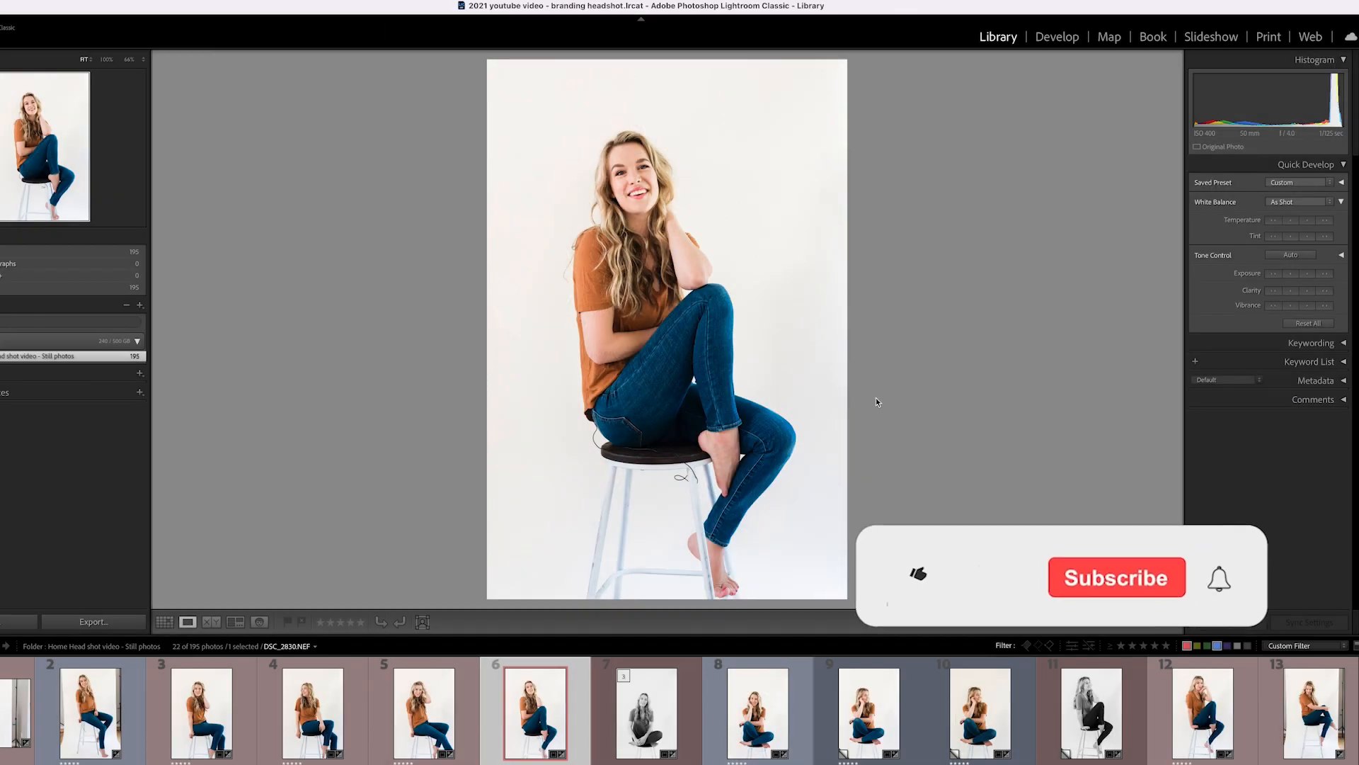